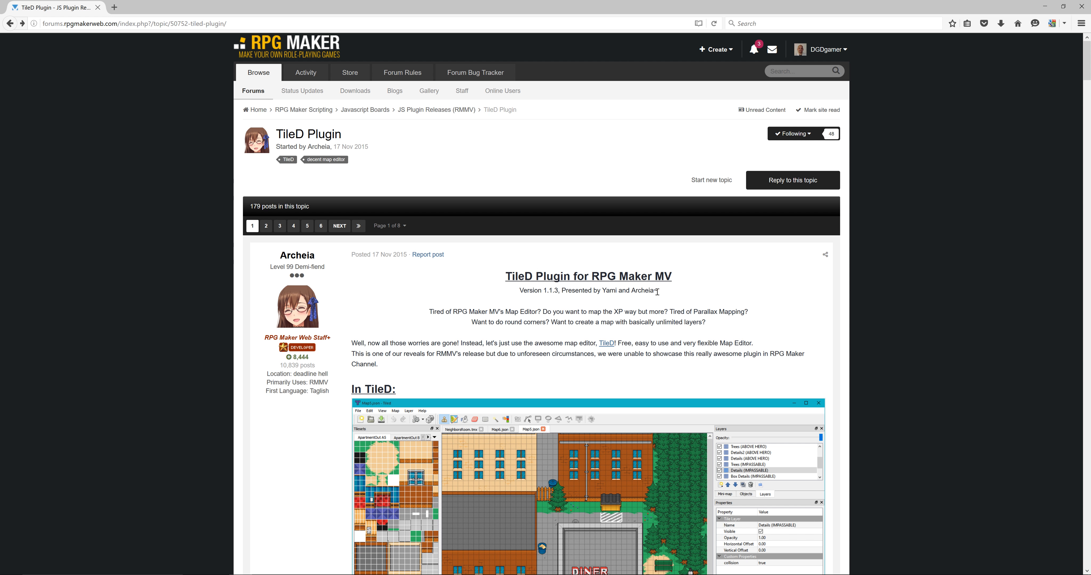
Step: Read through the TileD Plugin forum topic, including its How to Use instructions and download section, and minimize the browser
scroll(715, 378, down, 3)
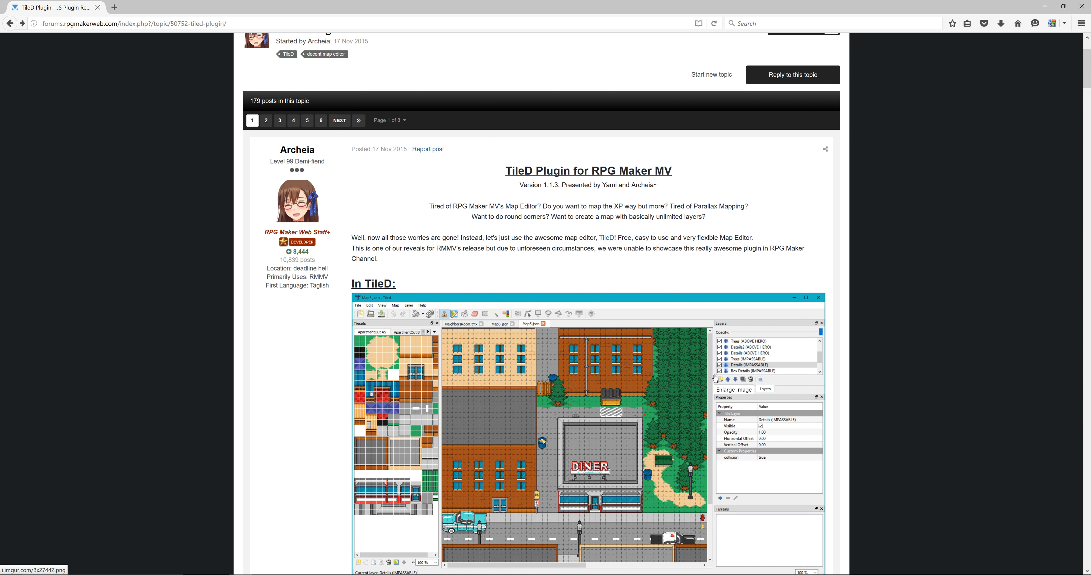
scroll(715, 378, down, 15)
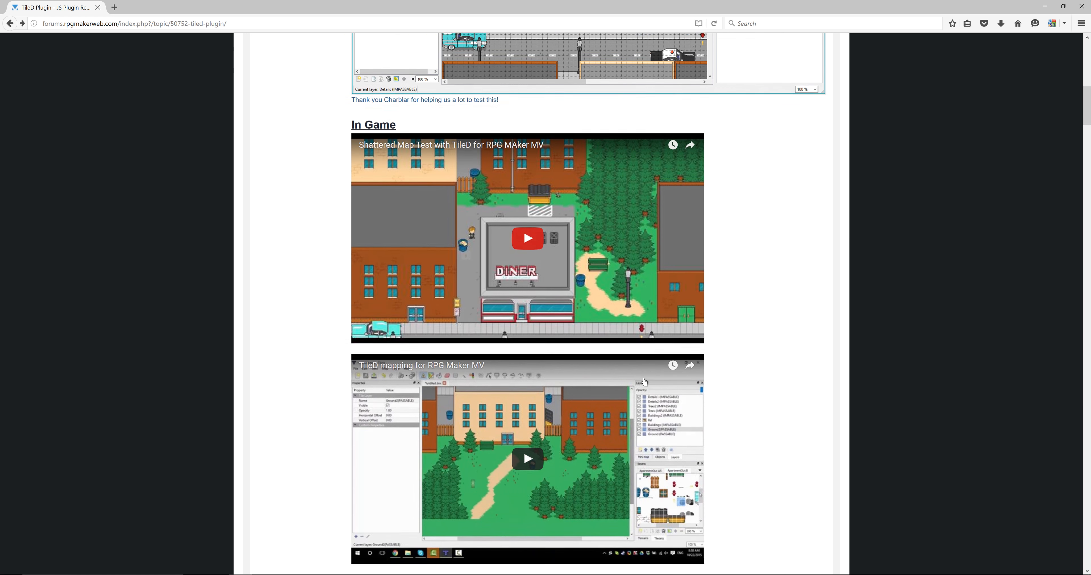
scroll(567, 498, down, 10)
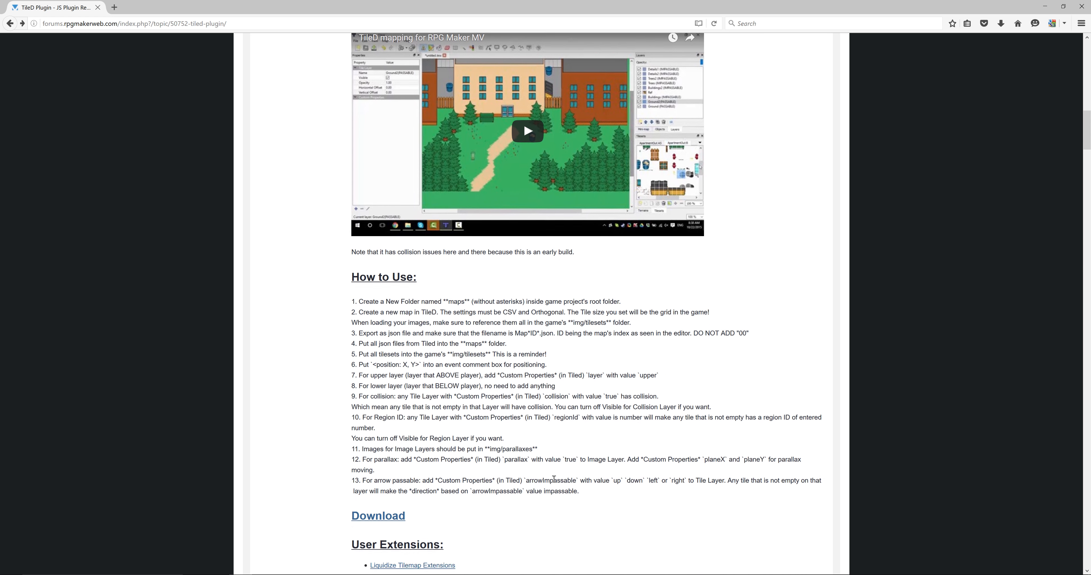
scroll(540, 468, down, 2)
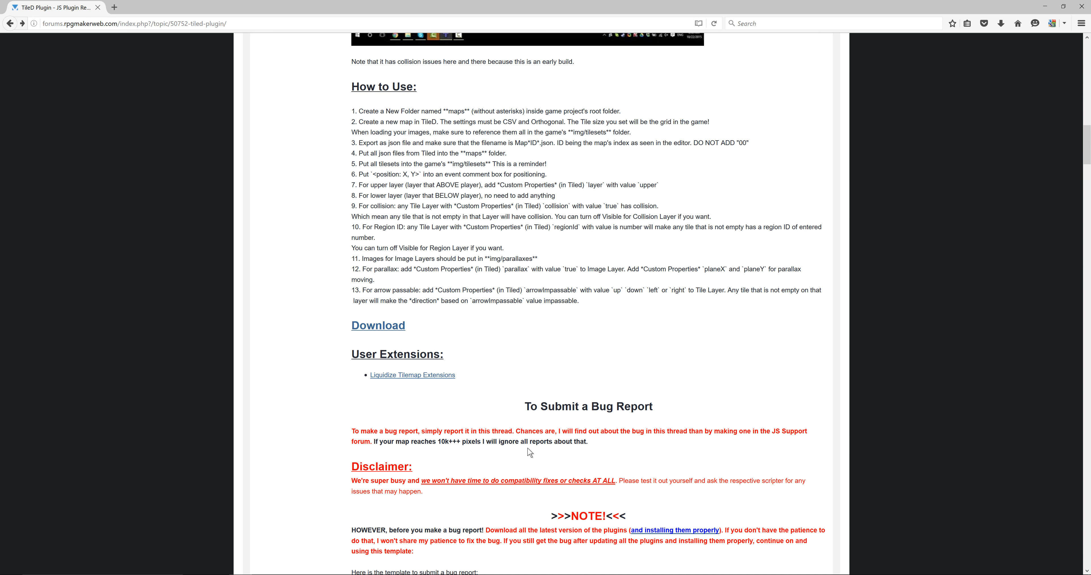
scroll(529, 452, down, 1)
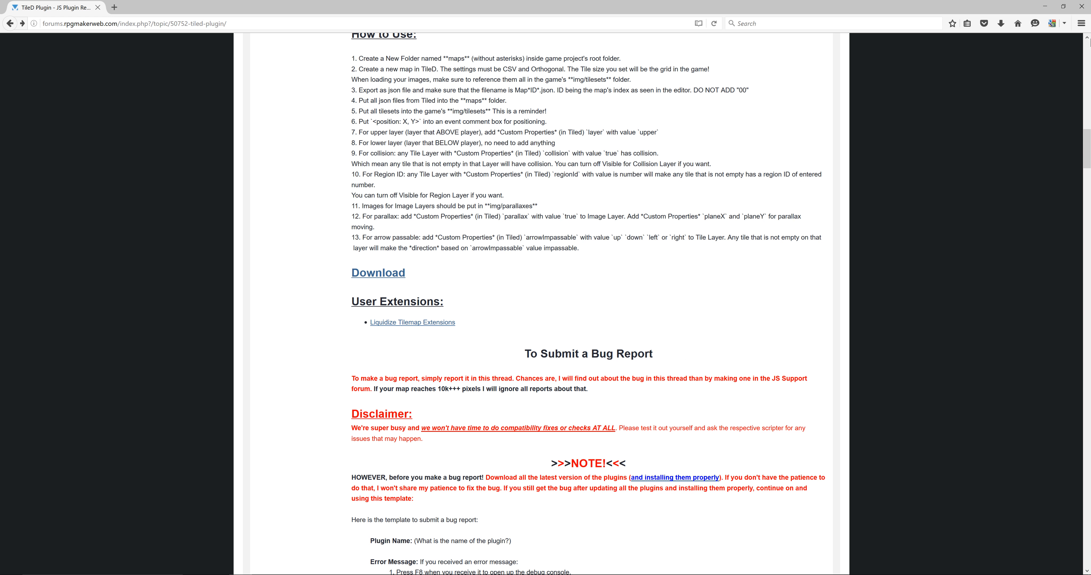
click(1044, 9)
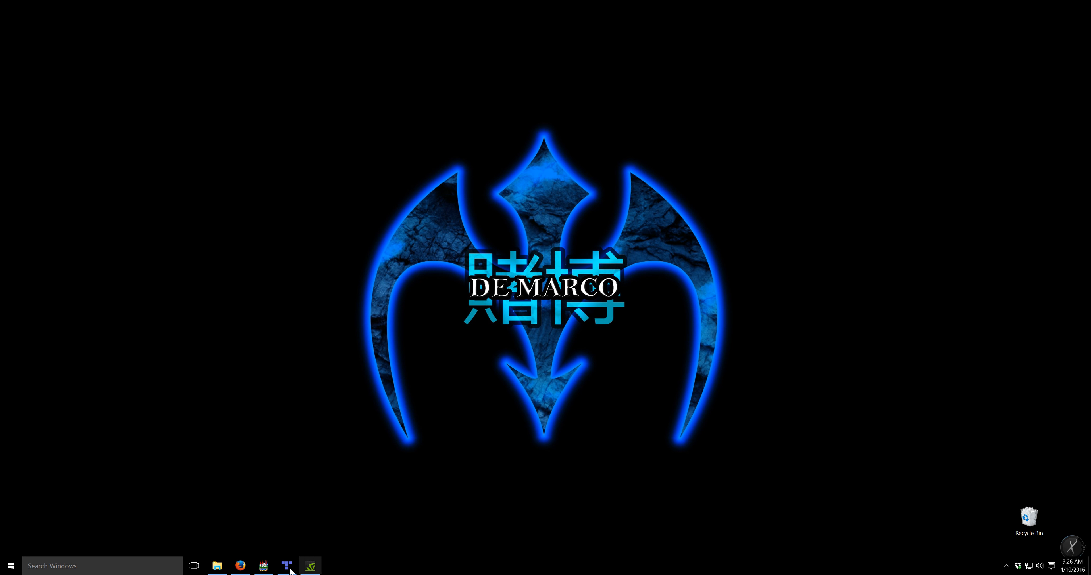
Step: Switch to the TileD Demo project in RPG Maker MV and view the New Project settings without creating a project
click(263, 569)
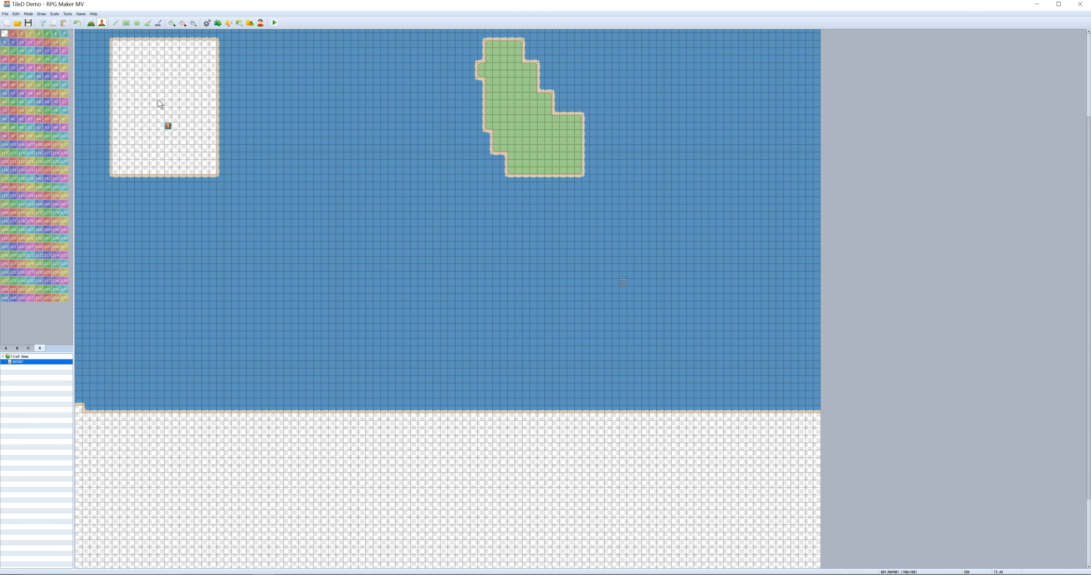
click(6, 14)
click(12, 21)
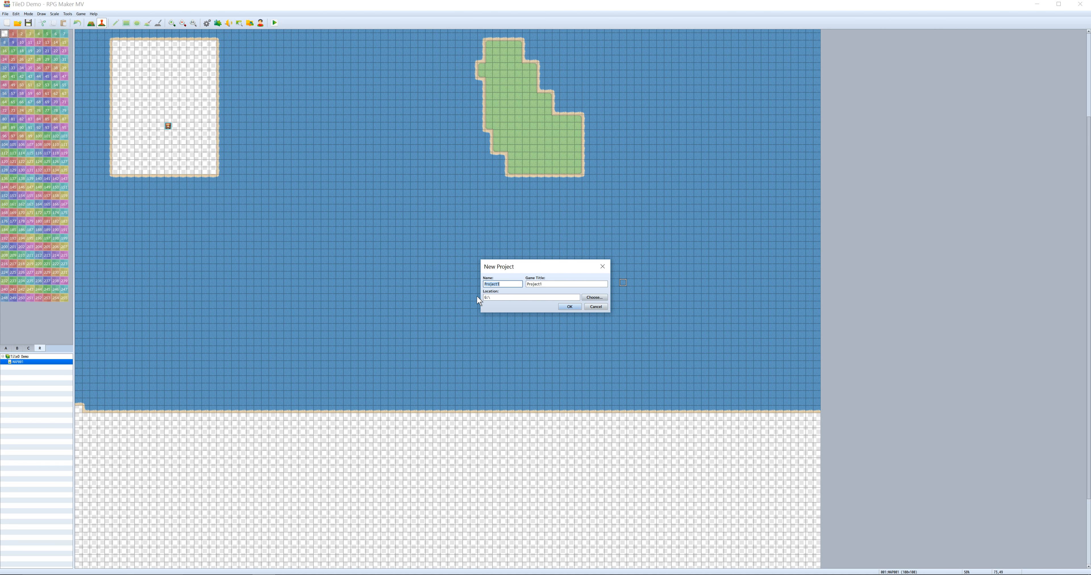
click(596, 307)
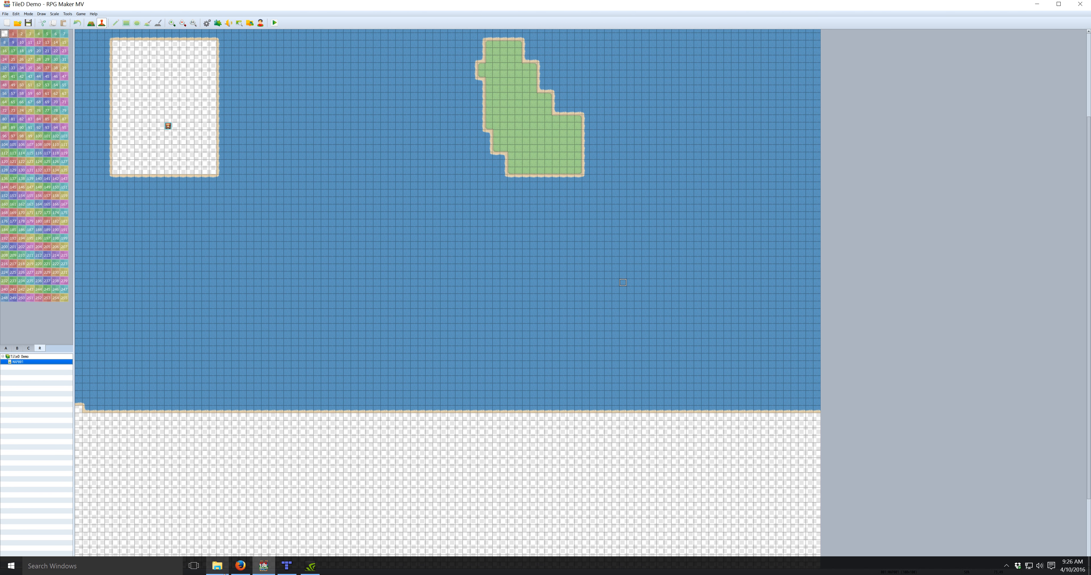
Step: Open the TileD Demo project folder on the Games (G:) drive in File Explorer and narrow the navigation pane
click(217, 567)
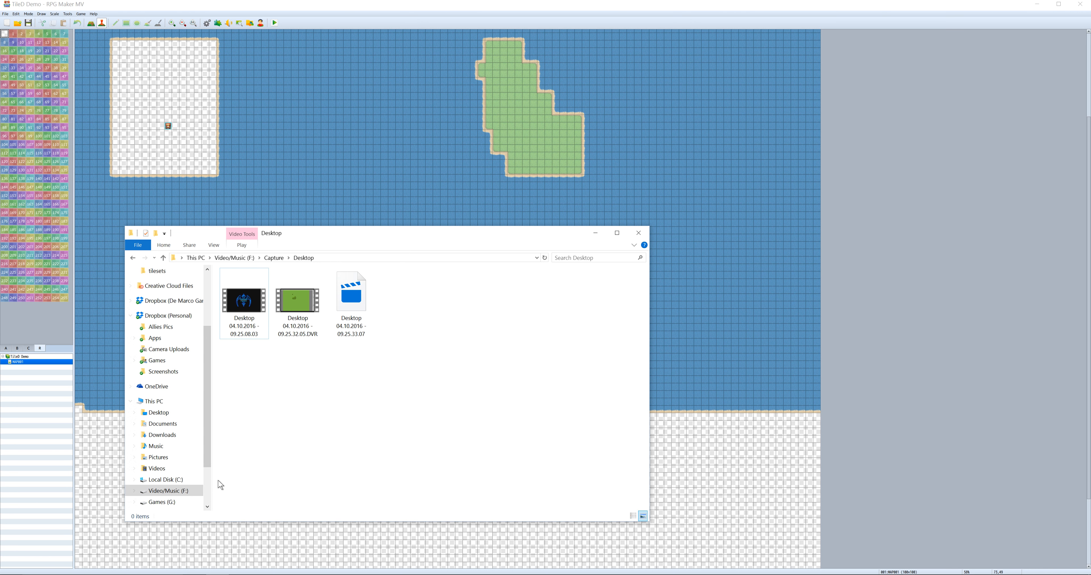
click(179, 502)
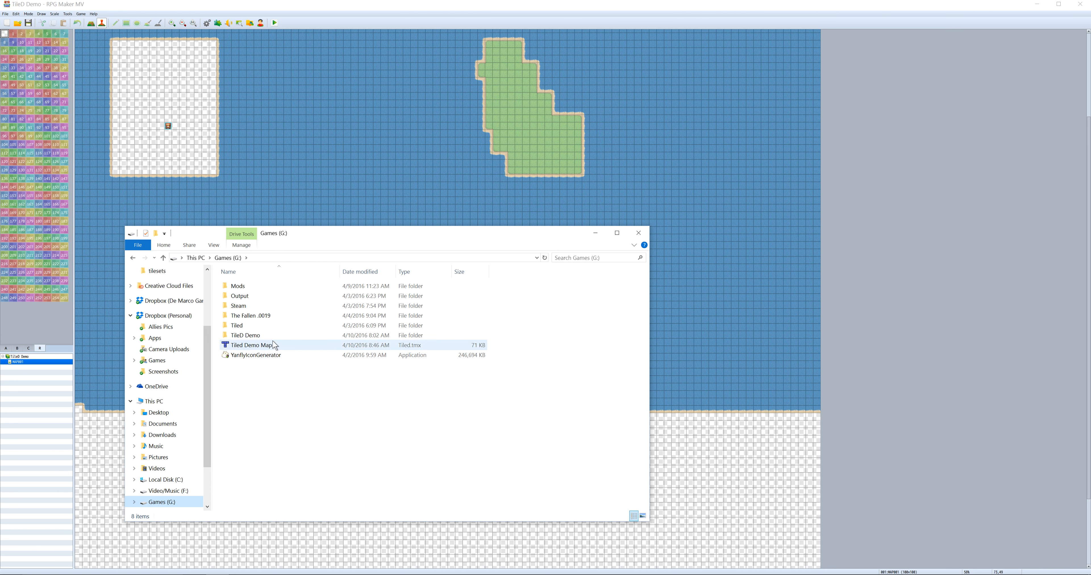
double_click(254, 335)
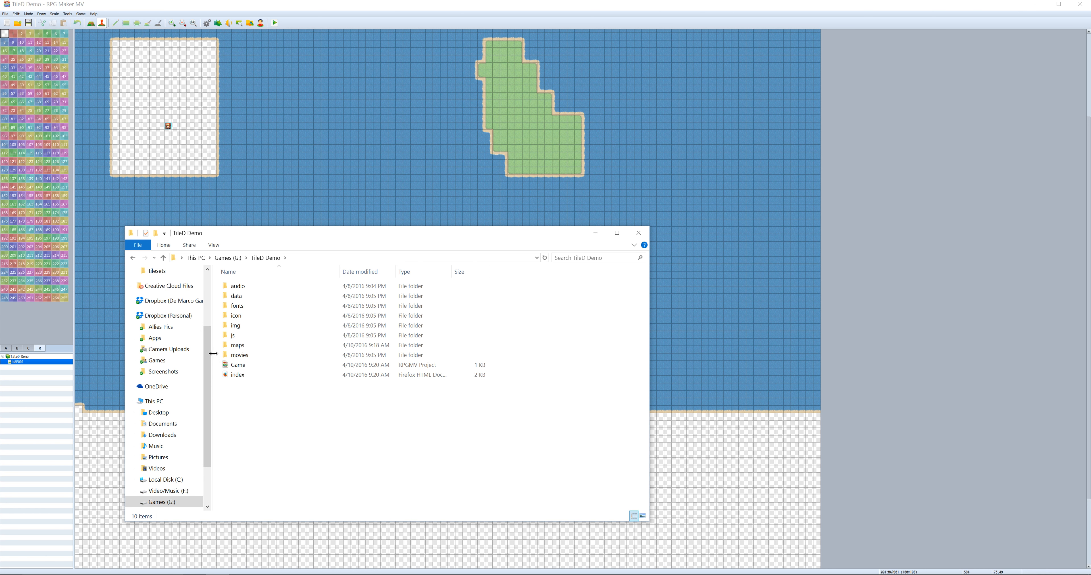
drag(213, 353, 153, 354)
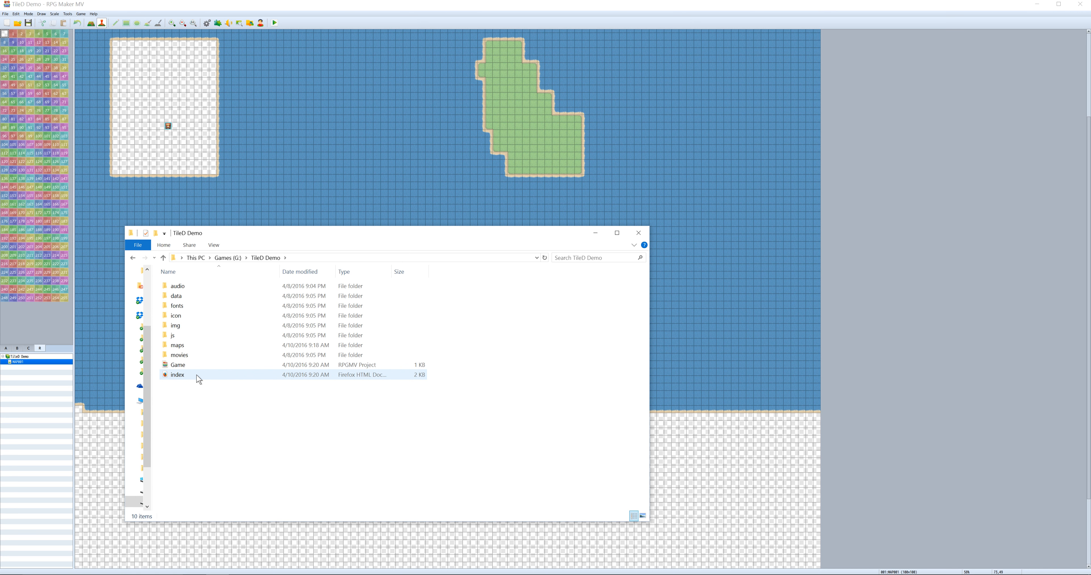
right_click(239, 441)
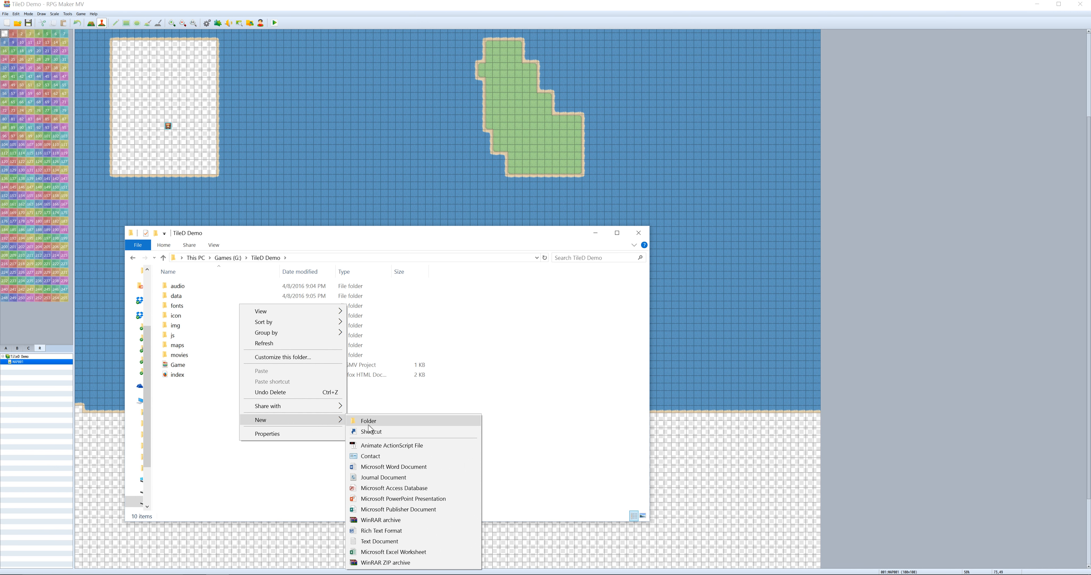
click(188, 413)
click(180, 349)
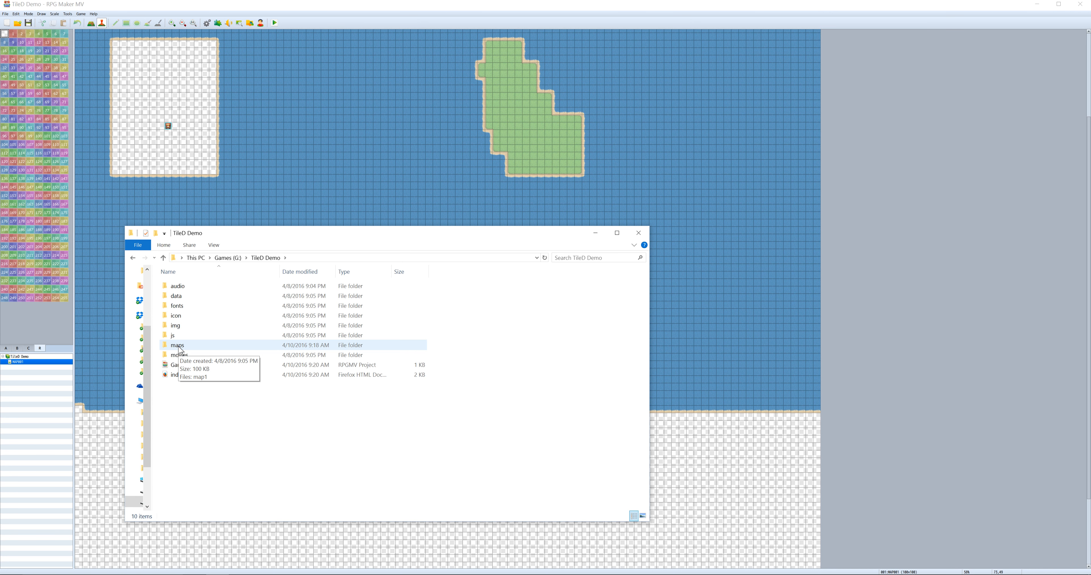
Step: Open the maps folder in the project's root to view the map files stored there
click(182, 336)
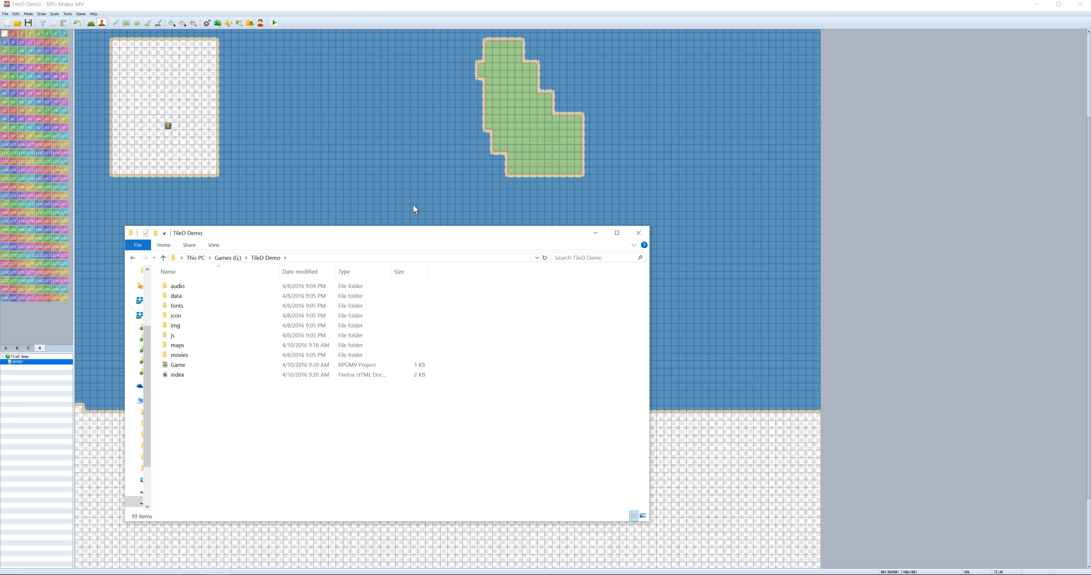
click(188, 346)
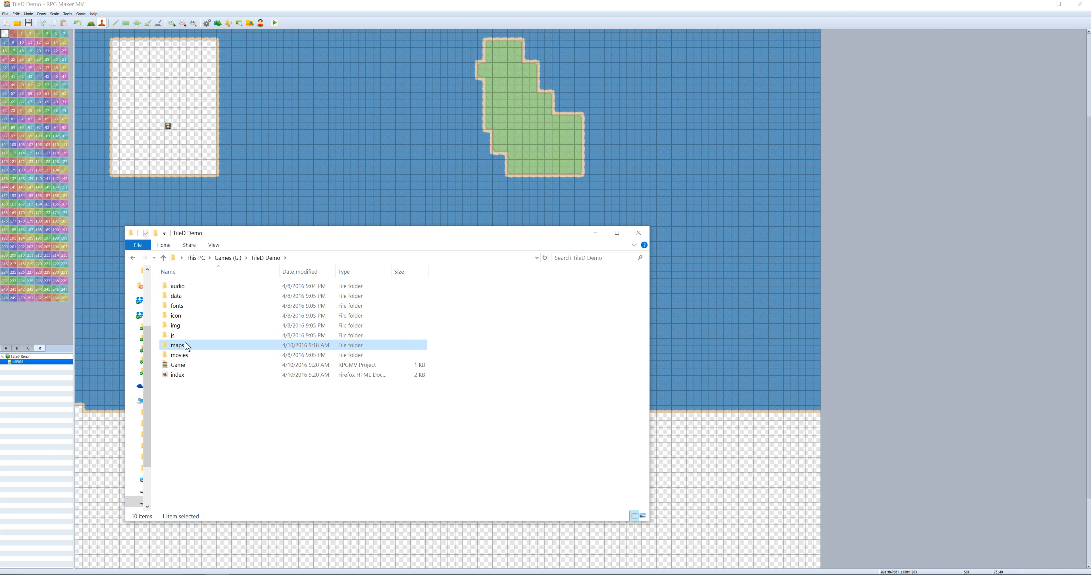
double_click(188, 346)
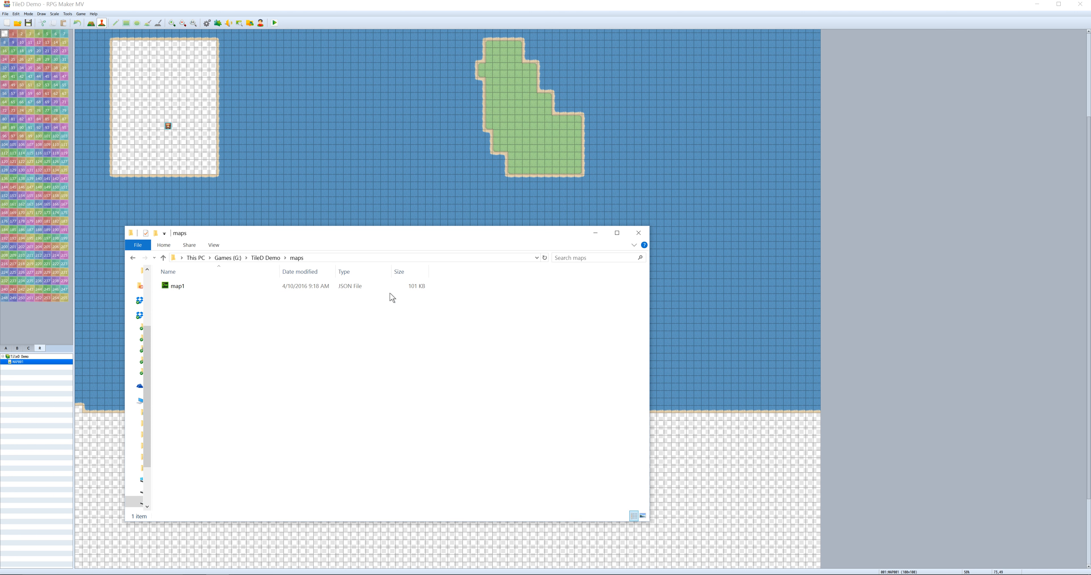
Step: Minimize File Explorer and RPG Maker MV and switch to Tiled
click(598, 232)
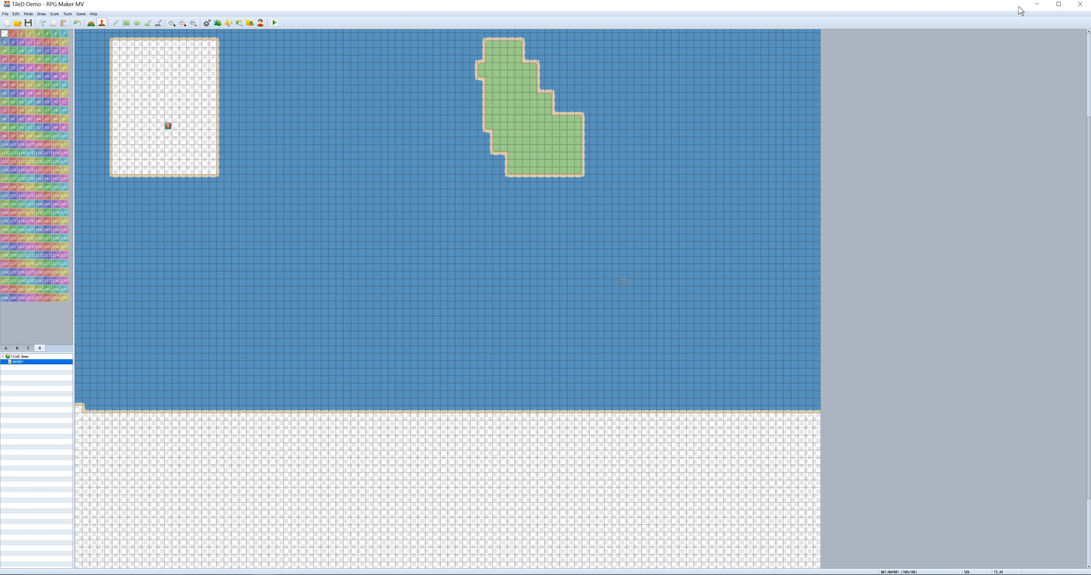
click(1036, 8)
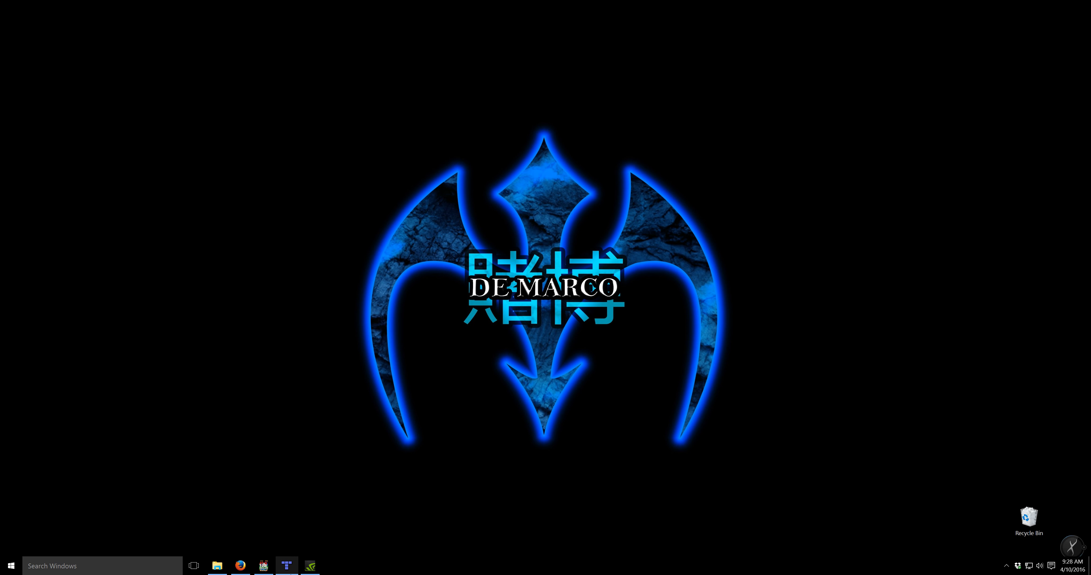
click(286, 566)
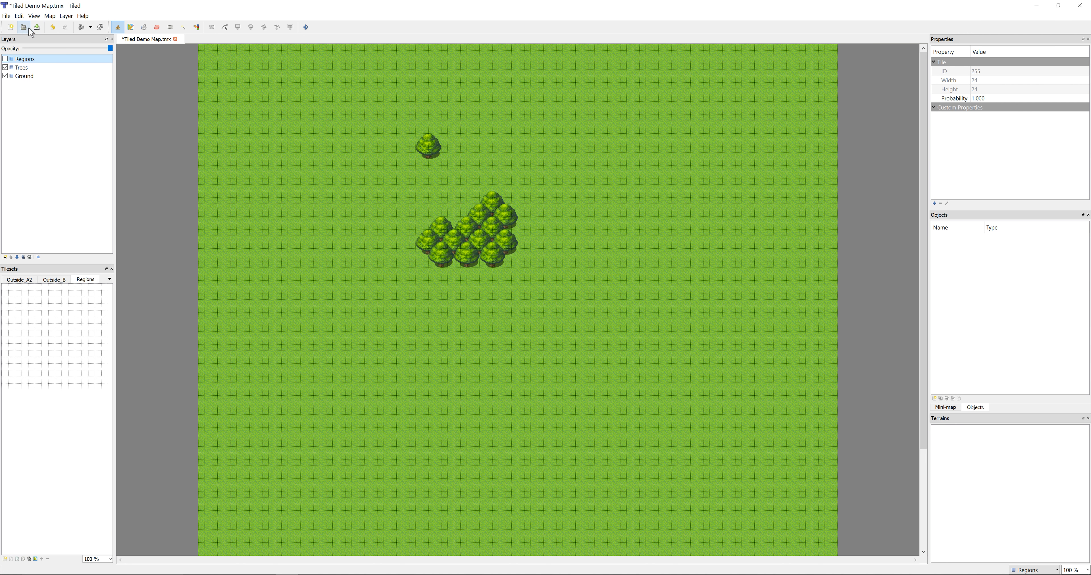
Step: Create a new orthogonal map with CSV layer format, Right Down render order, 100 × 100 tiles and 24 × 24 px tile size
click(11, 28)
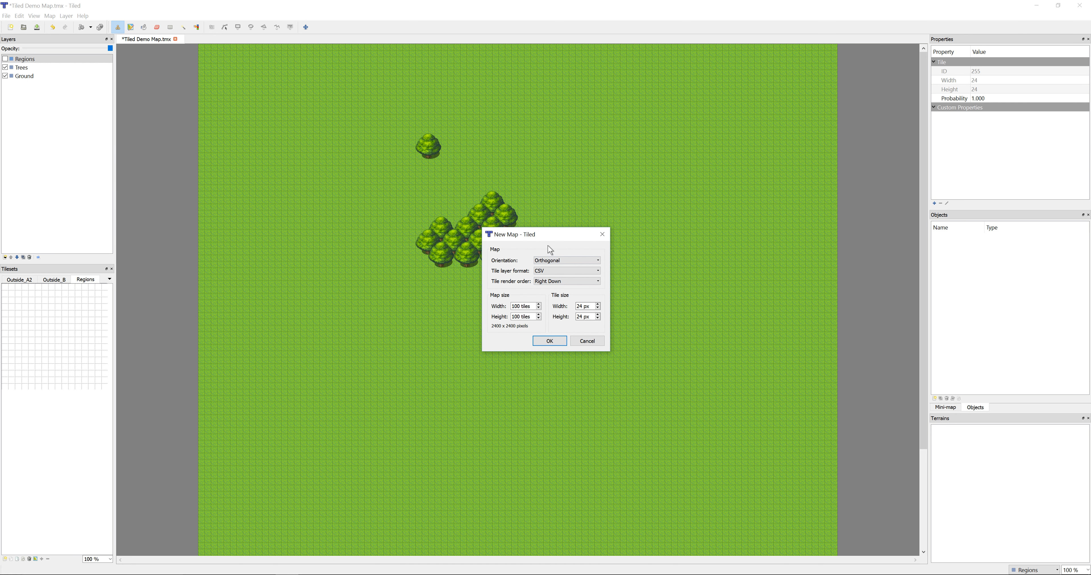
click(580, 261)
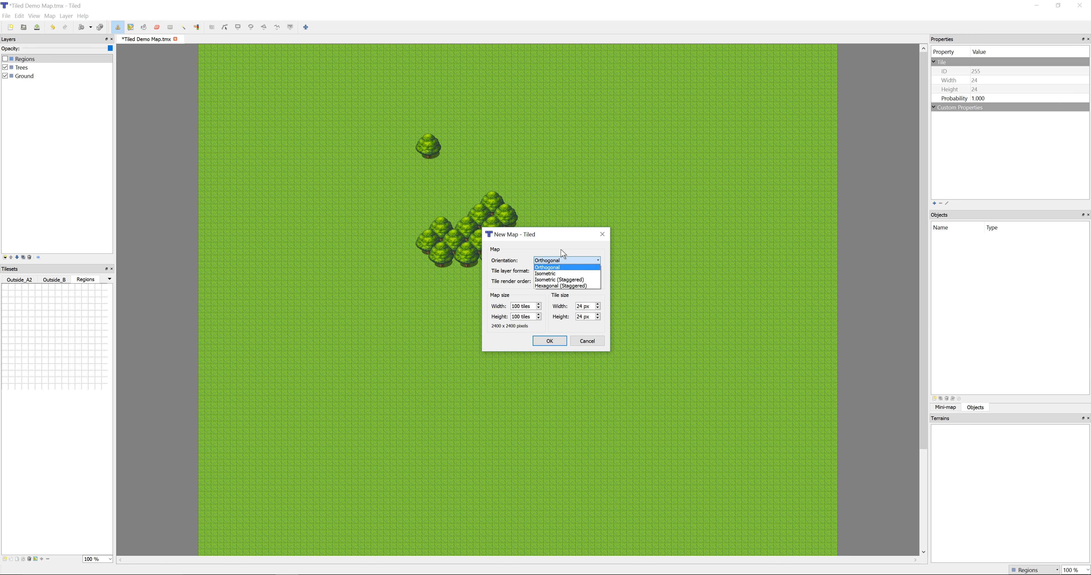
click(557, 268)
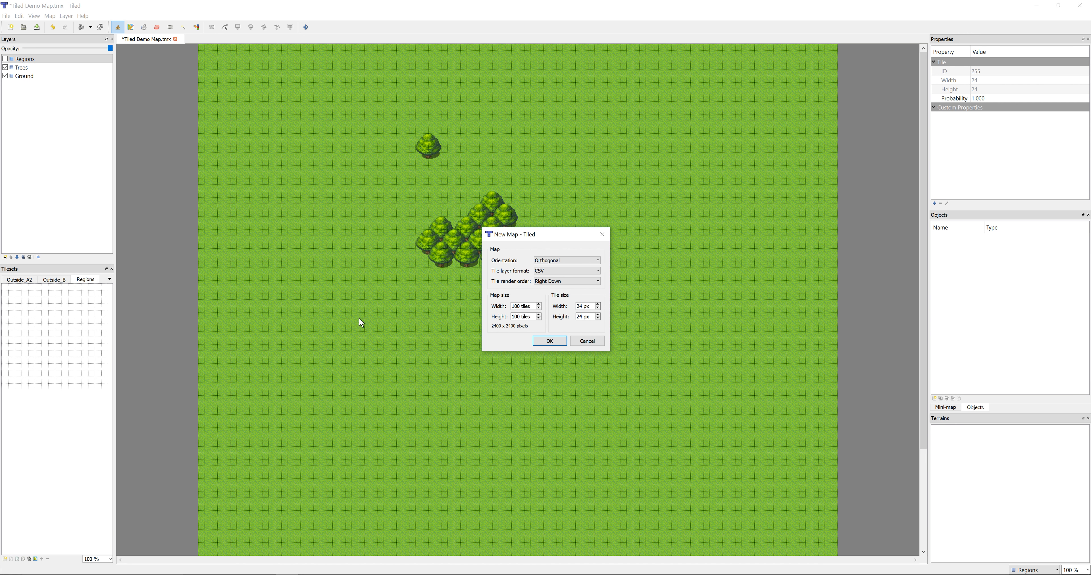
click(550, 342)
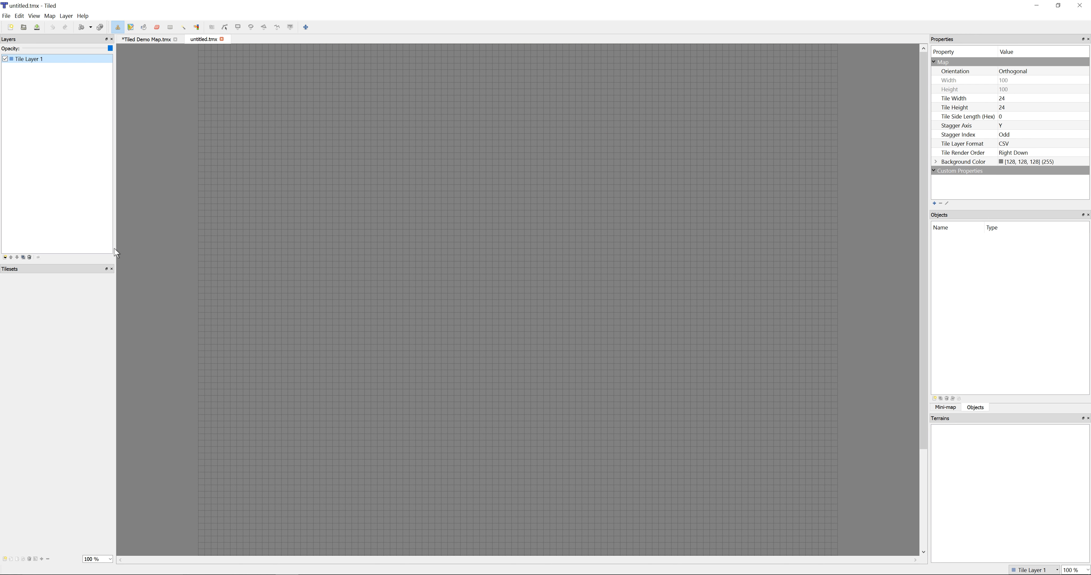
Step: Widen the Layers and Tilesets area and add a new tileset from the Outside_A2 image in img/tilesets, with 24 × 24 px tiles
drag(117, 249, 181, 249)
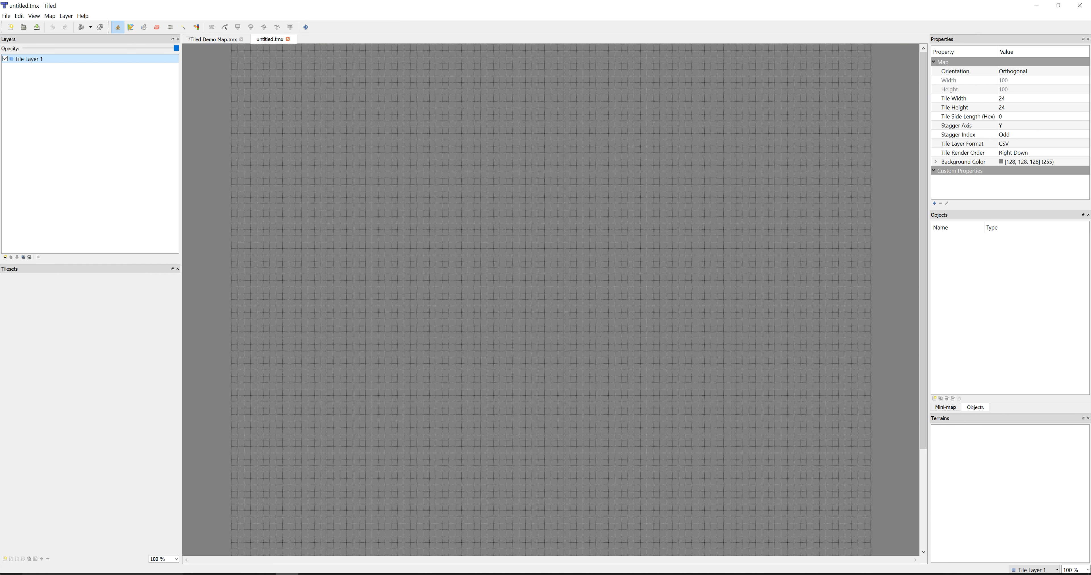
click(5, 559)
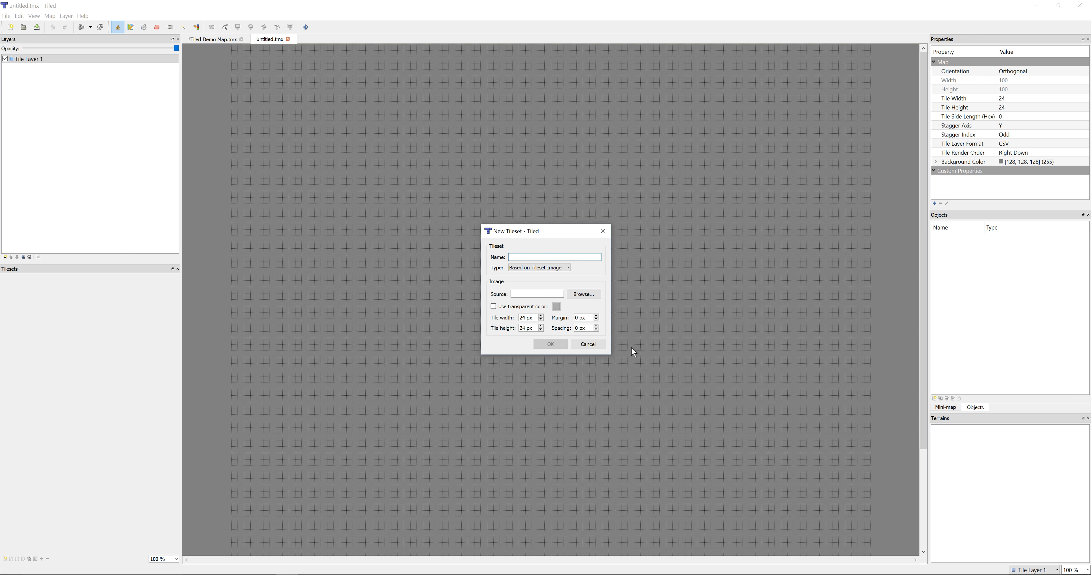
click(582, 296)
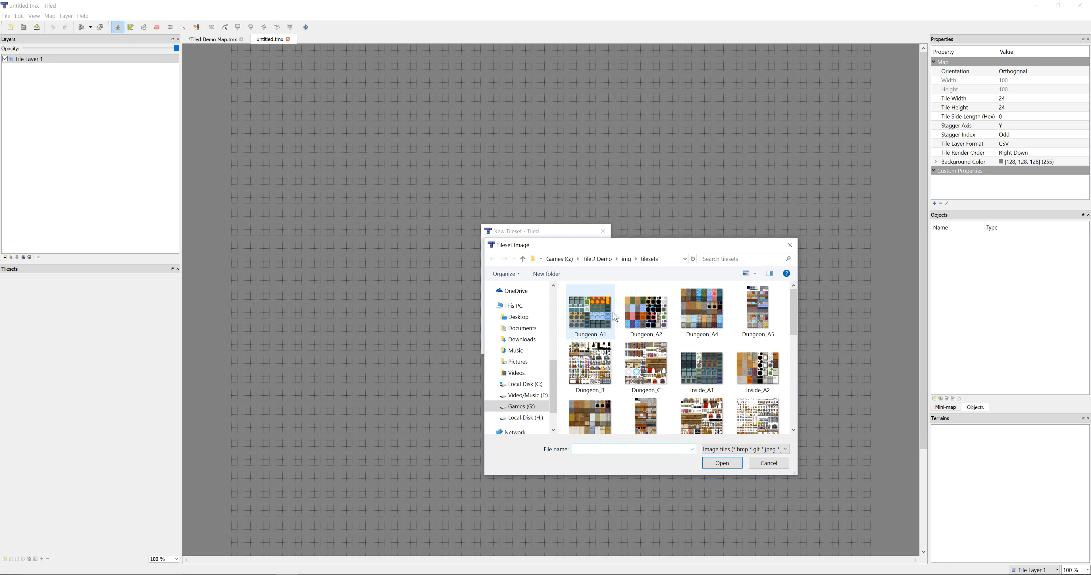
scroll(744, 411, down, 5)
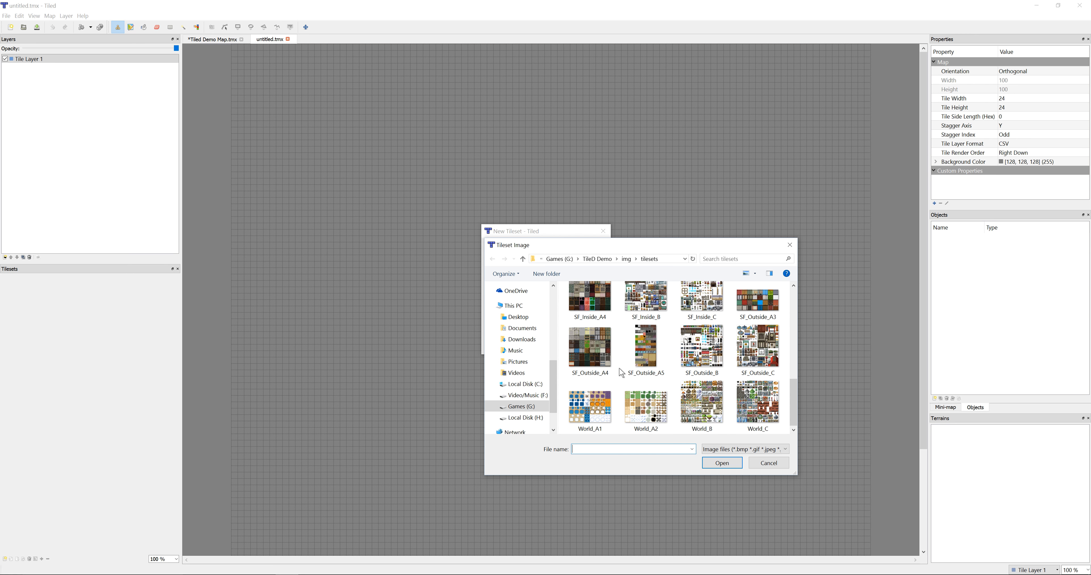
scroll(629, 383, up, 1)
scroll(629, 383, up, 5)
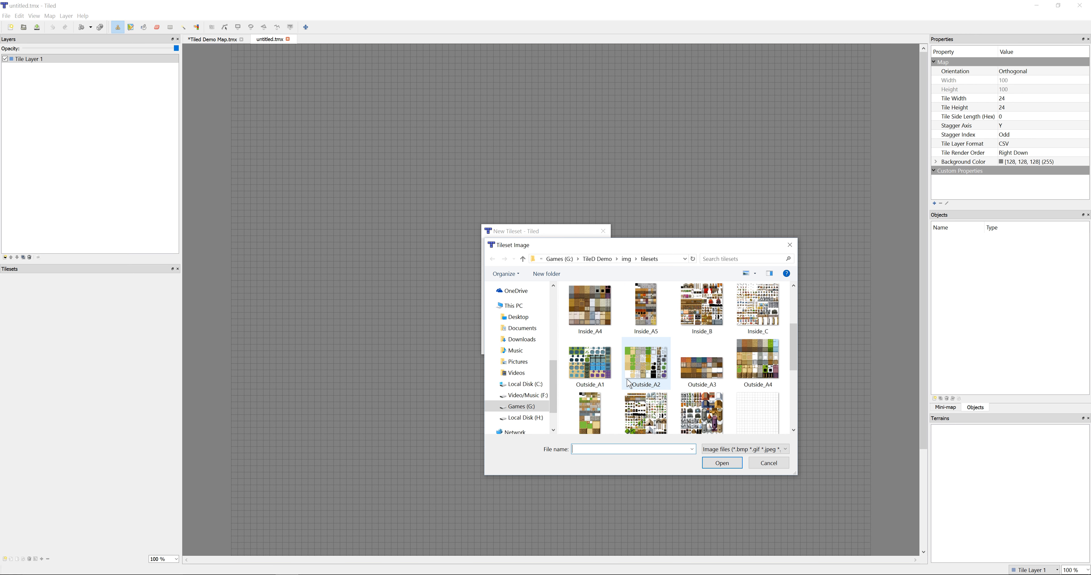
click(658, 367)
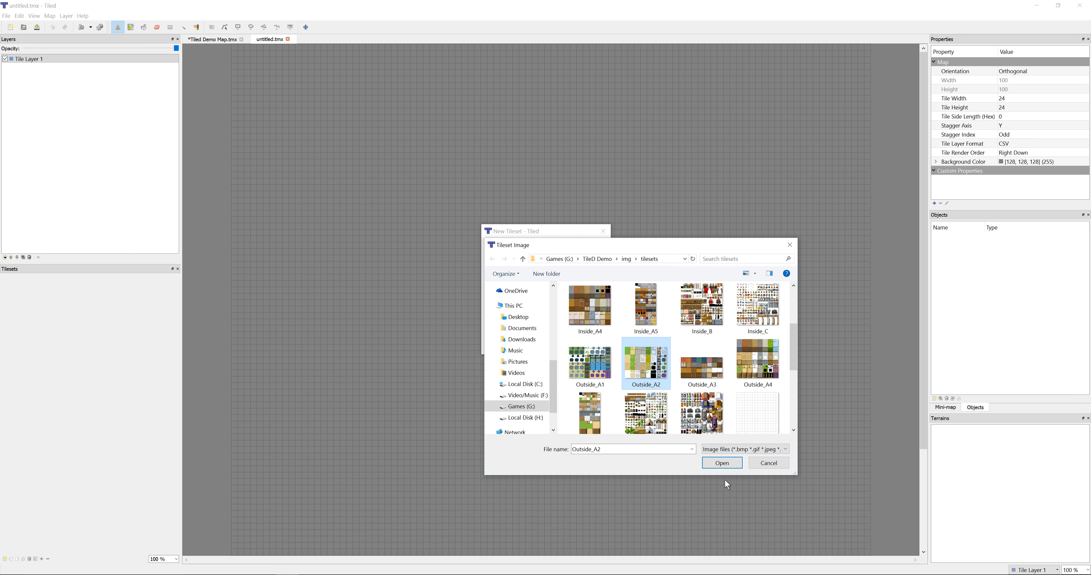
click(721, 464)
click(551, 345)
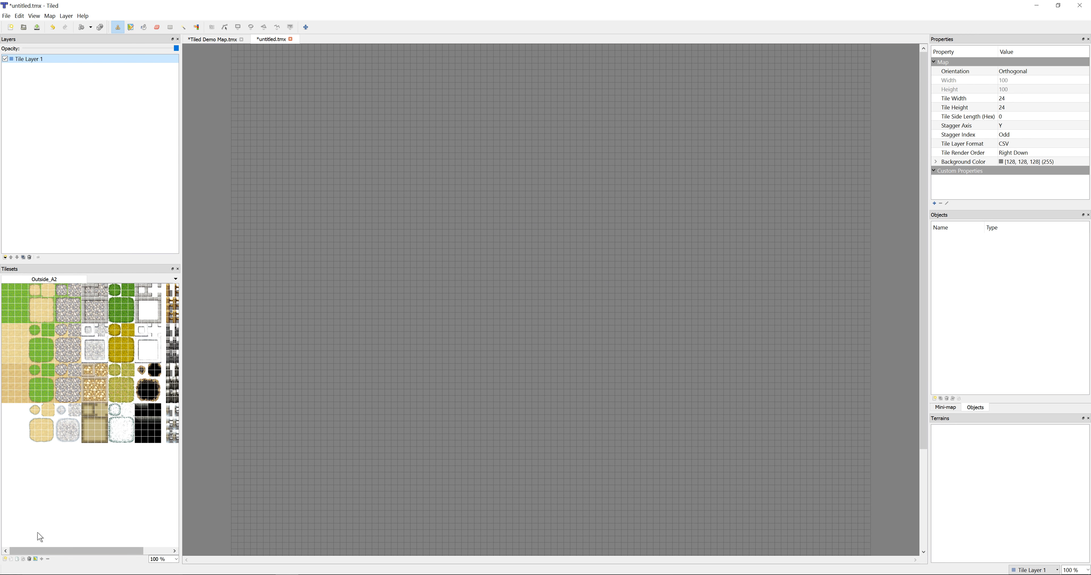
Step: Add a new tileset from the Outside_B image in img/tilesets, with 24 × 24 px tiles
click(5, 559)
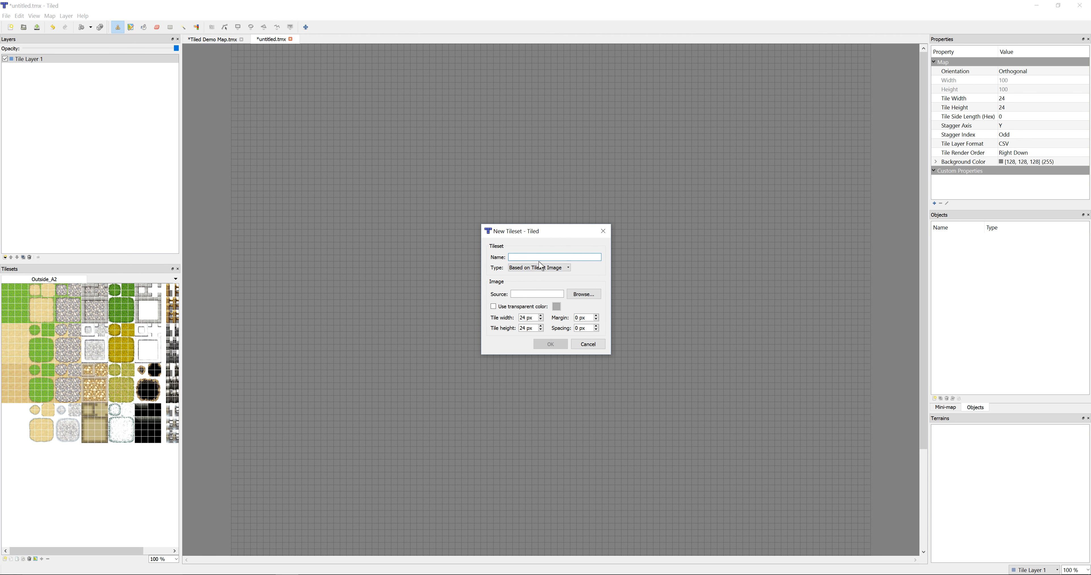
click(583, 294)
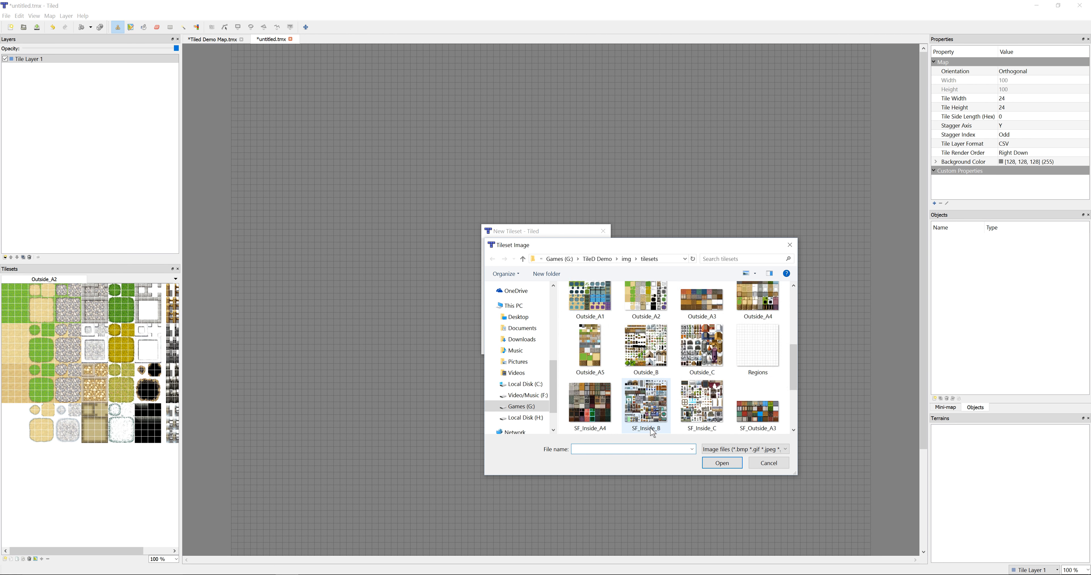
scroll(650, 428, down, 1)
scroll(661, 391, down, 1)
scroll(661, 392, up, 3)
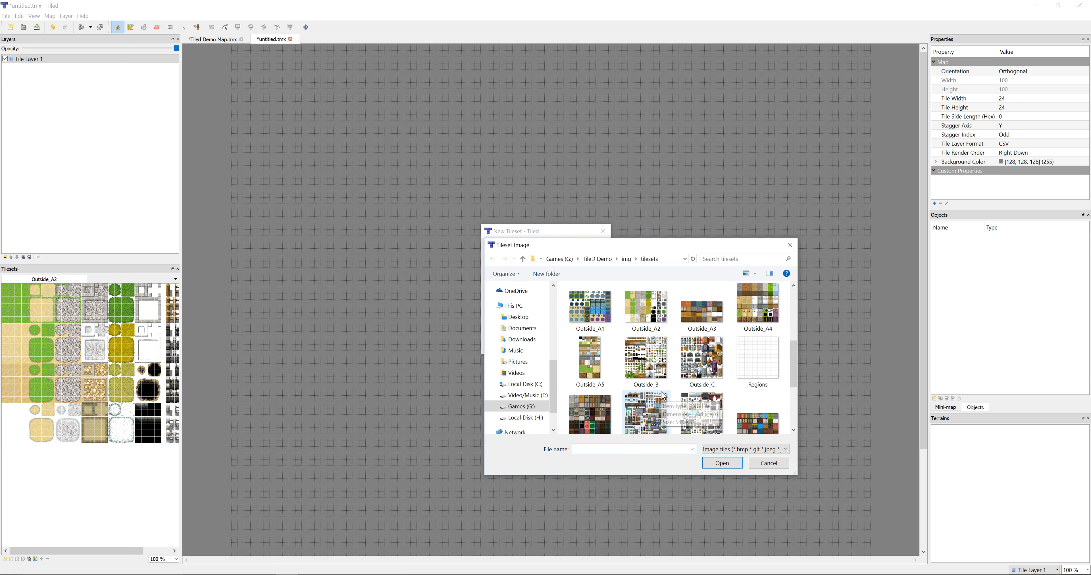
click(646, 360)
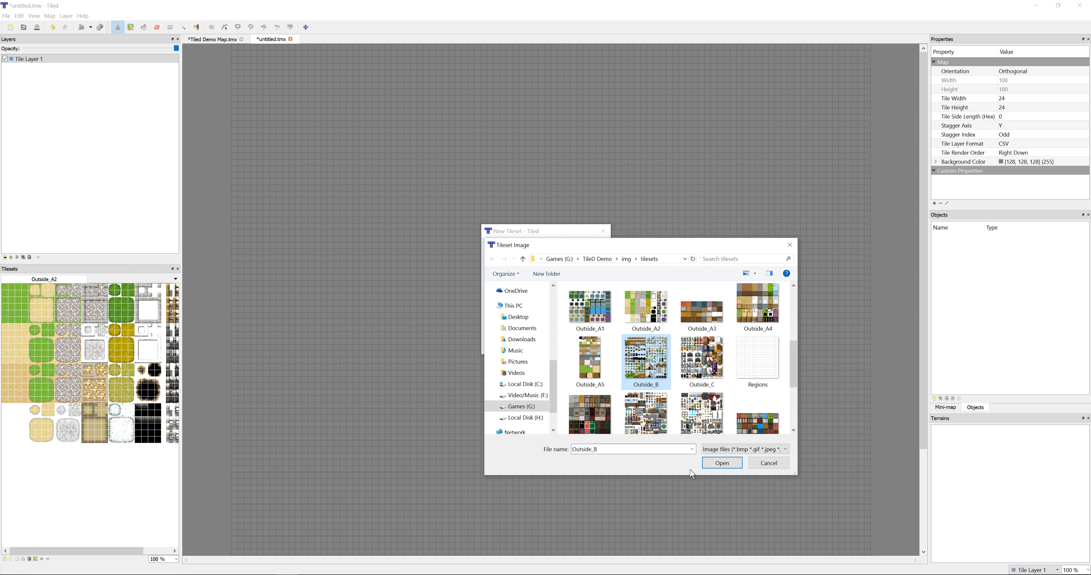
click(725, 465)
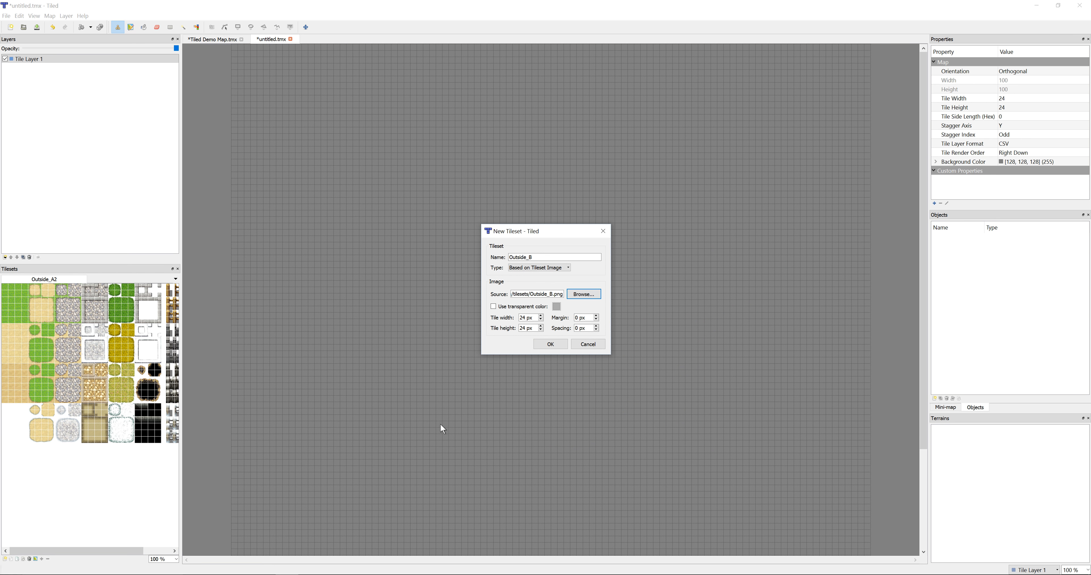
click(549, 344)
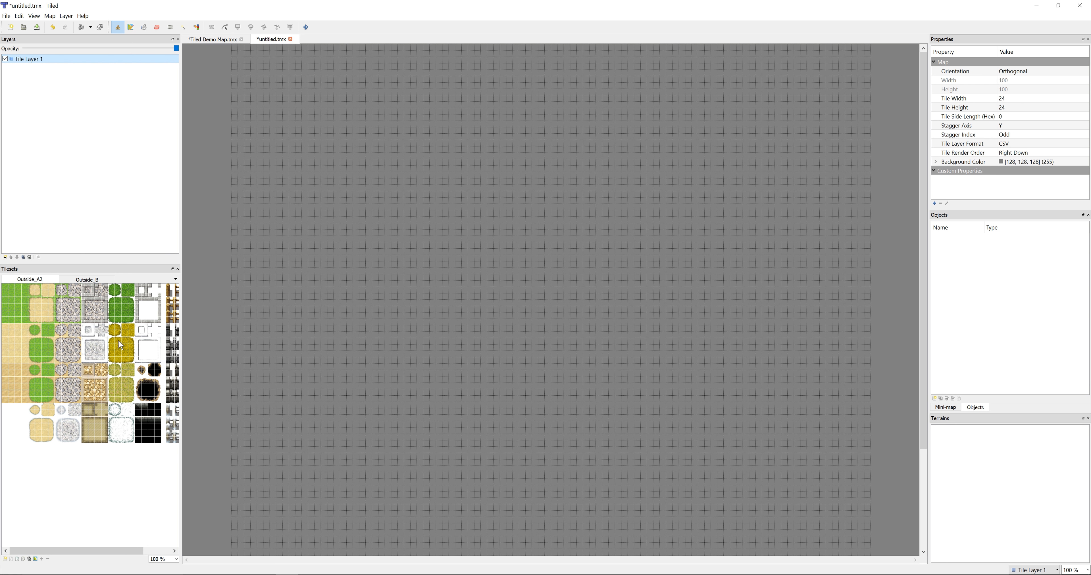
Step: Rename Tile Layer 1 as Ground and pick a grass tile from the Outside_A2 tileset
click(25, 62)
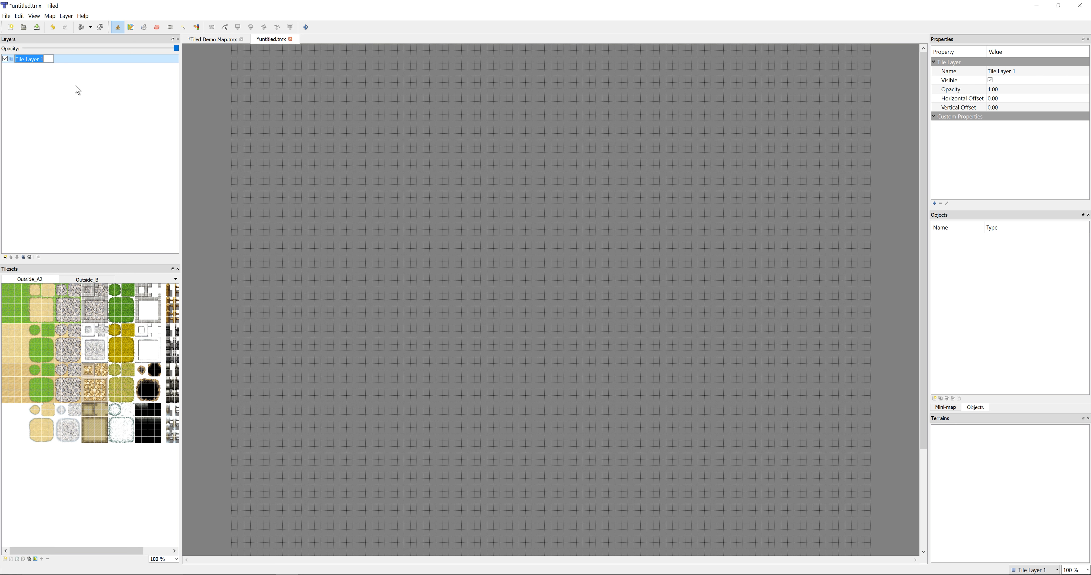
text(Grounbd)
key(Return)
click(12, 293)
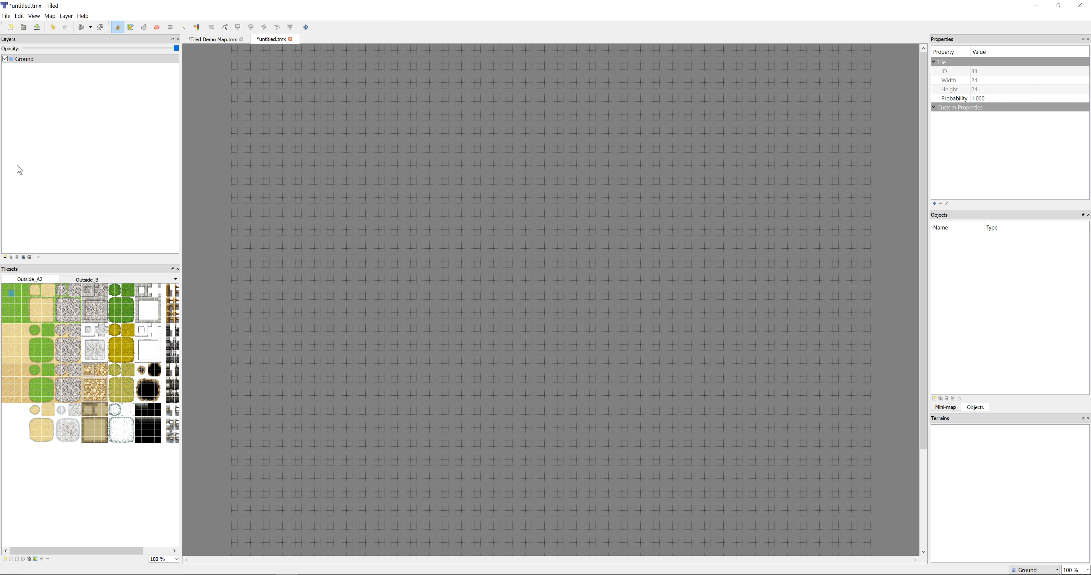
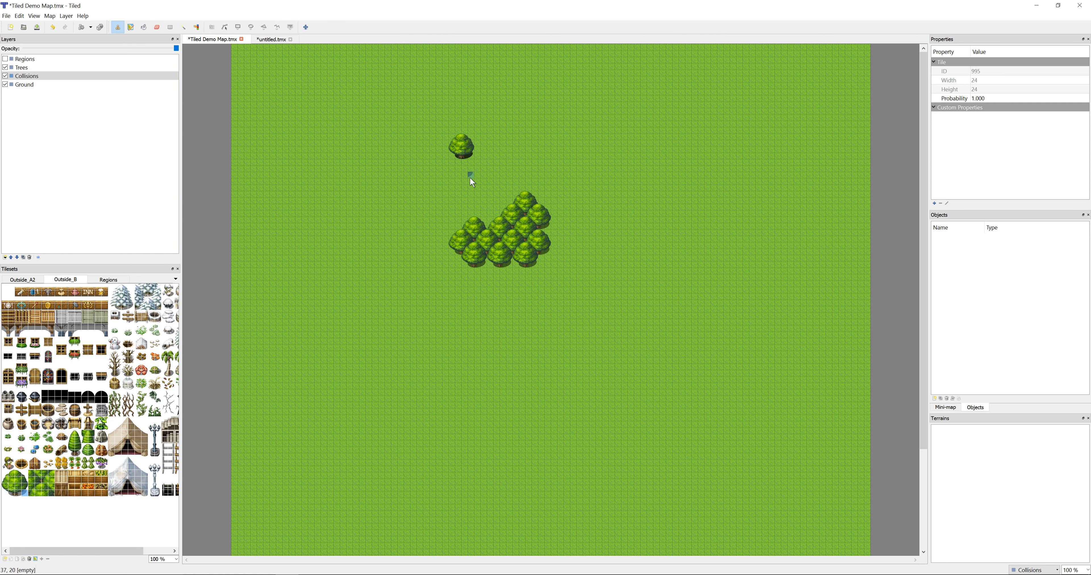
Step: Undo the last edit in Tiled Demo Map and export the map as map1.json to the maps folder, replacing the existing file
key(ctrl+z)
click(113, 280)
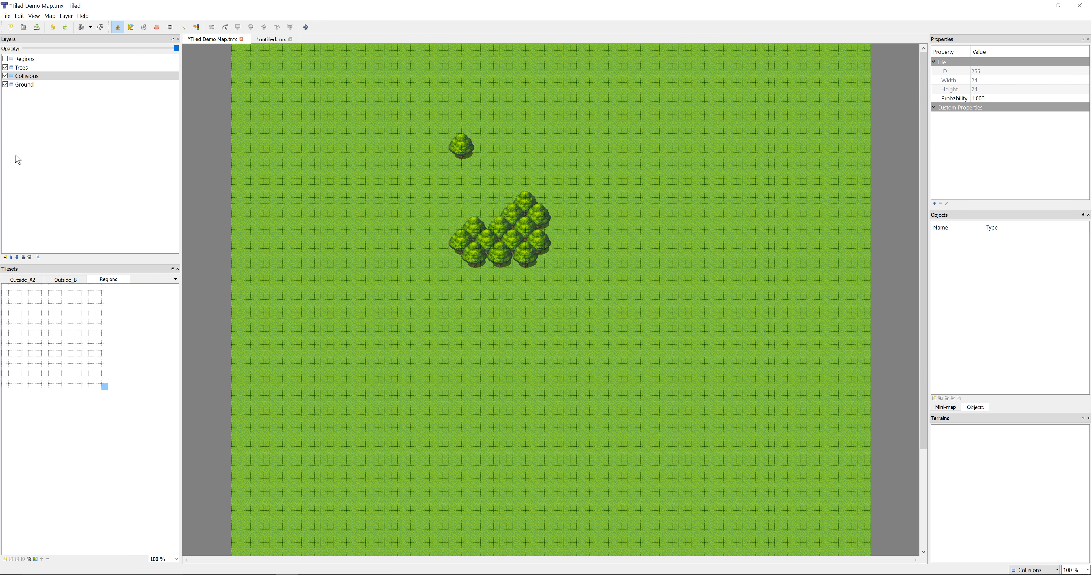
click(6, 16)
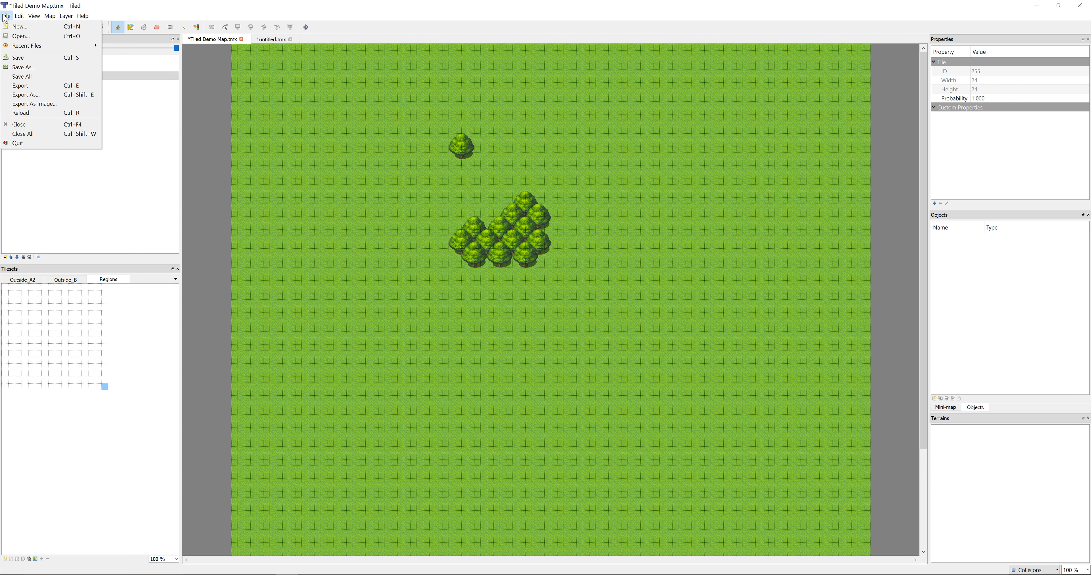
click(24, 95)
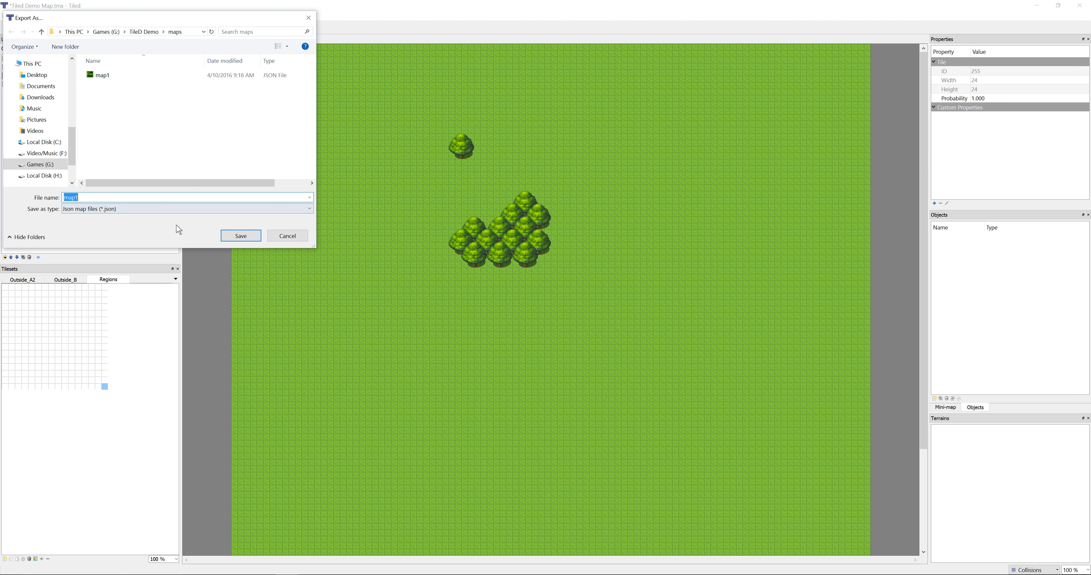
click(227, 239)
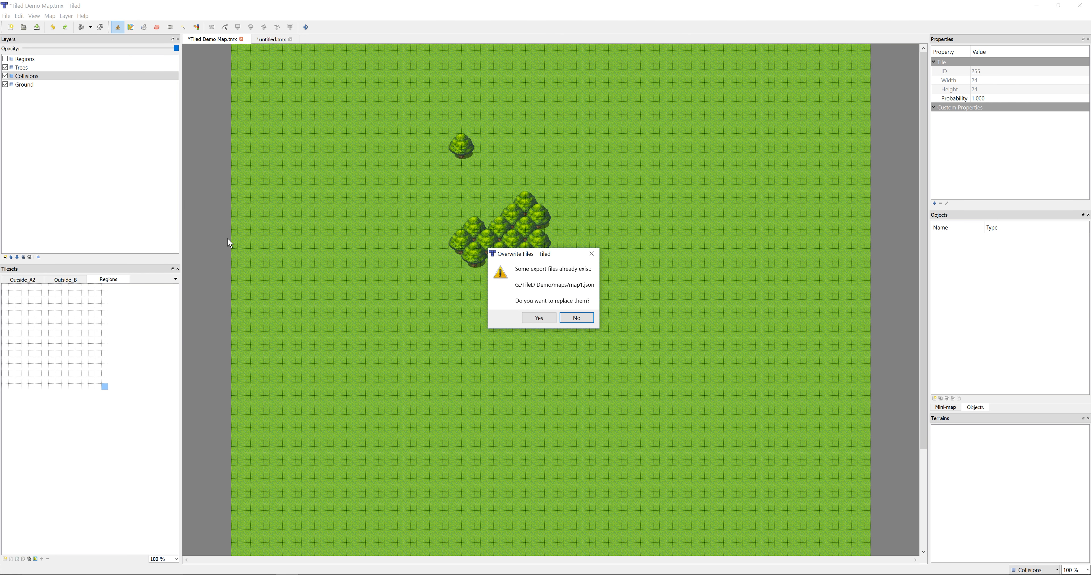
click(539, 317)
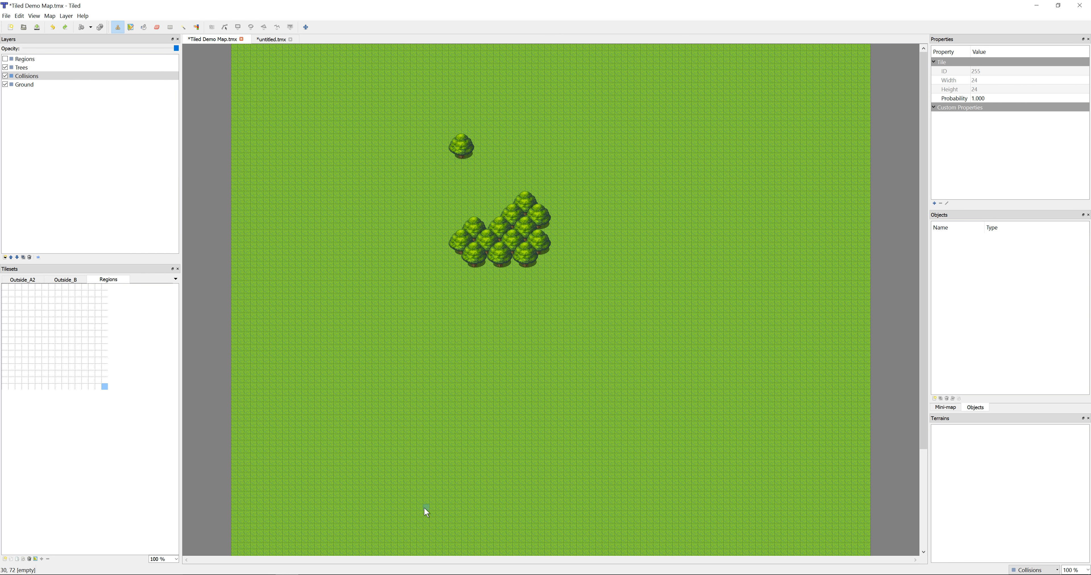
Step: Switch to RPG Maker MV and turn off the Anima_Tile_Map_Ext and YEP_RegionRestrictions plugins
mouse_move(351, 573)
click(263, 563)
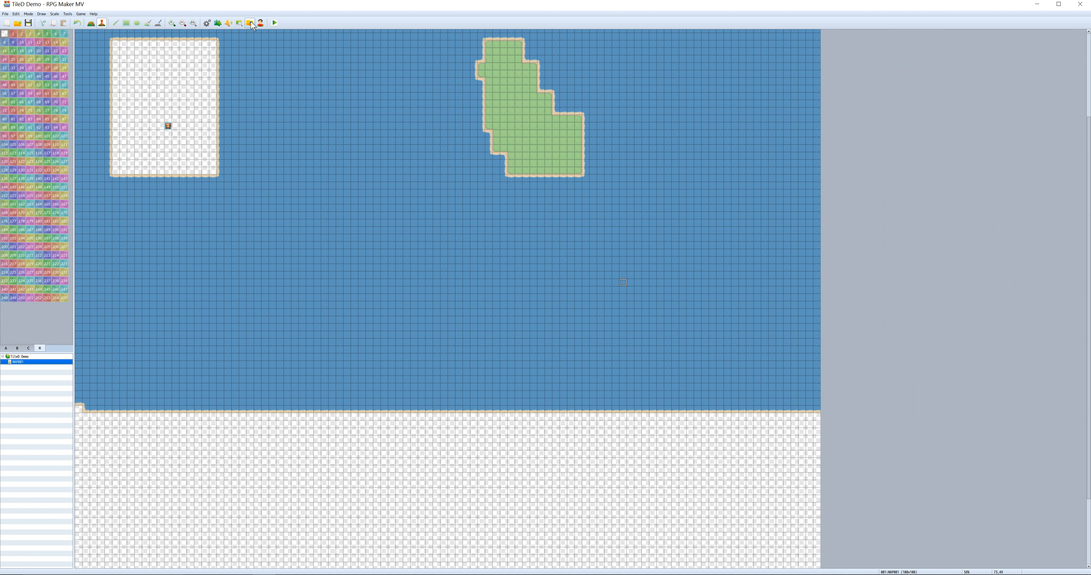
click(208, 23)
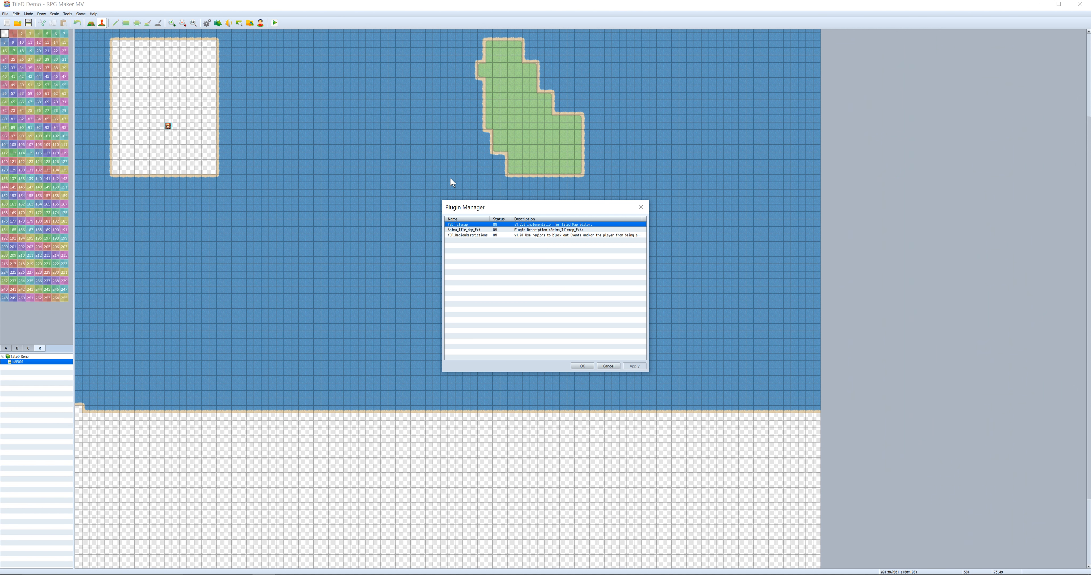
right_click(481, 226)
right_click(467, 229)
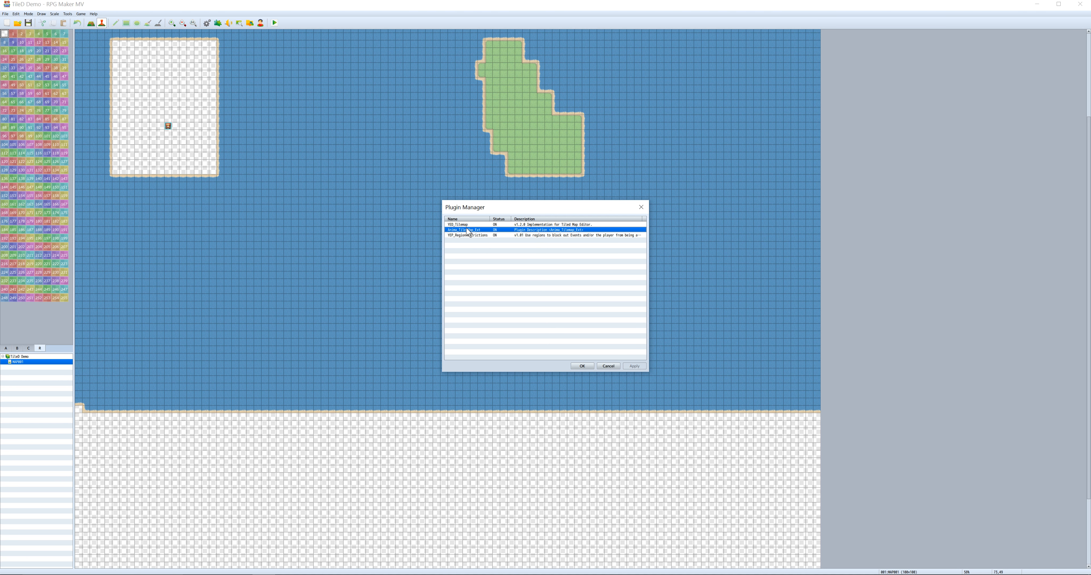
click(493, 280)
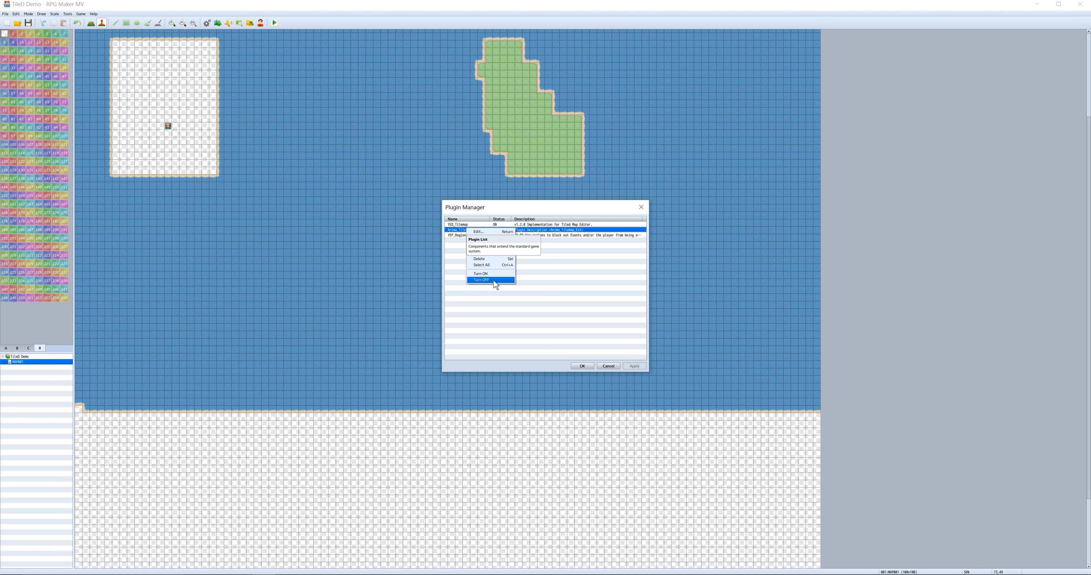
right_click(485, 235)
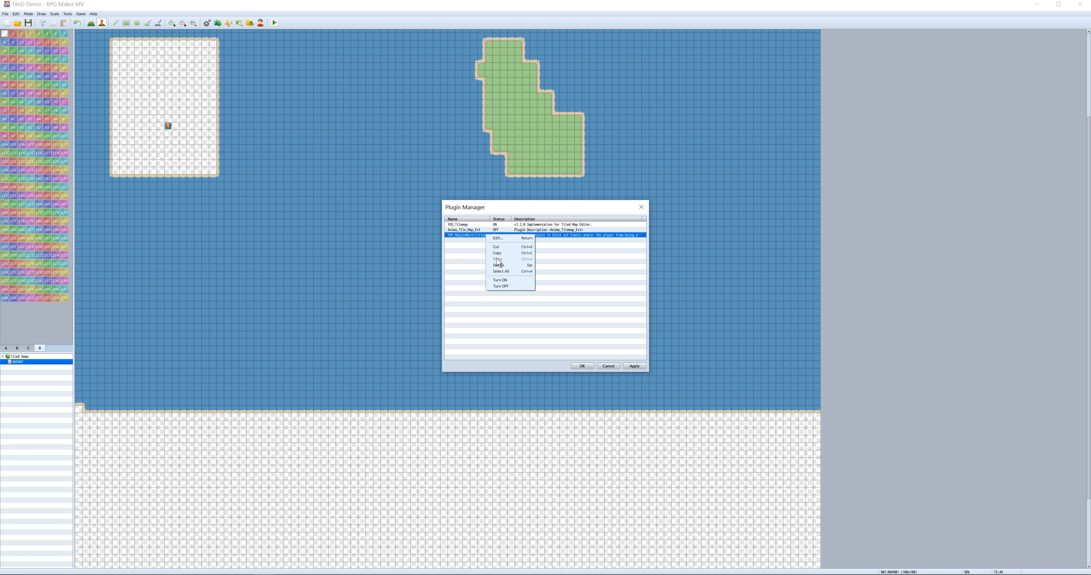
click(500, 287)
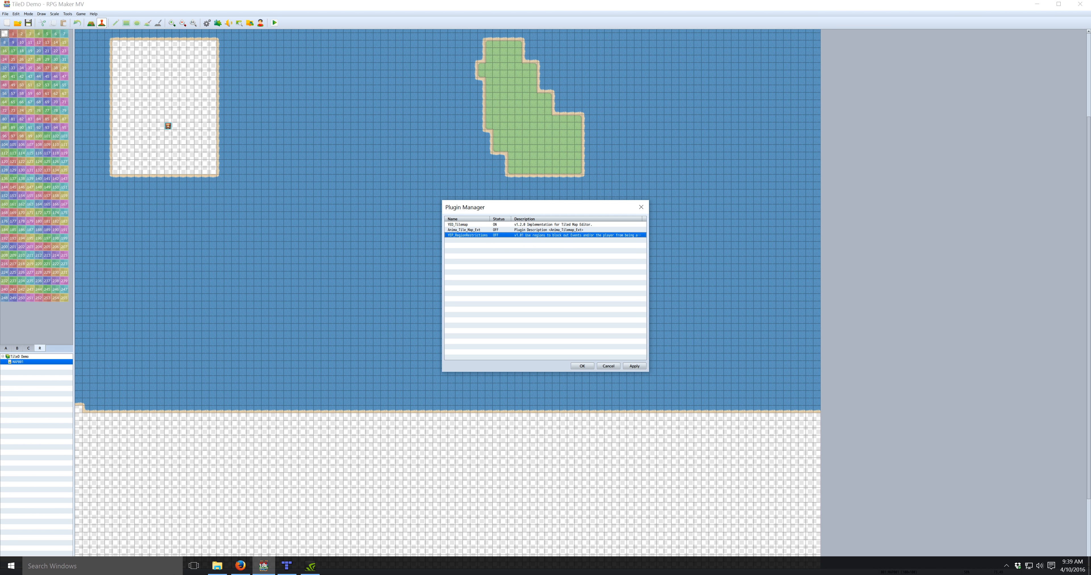
Step: Switch to File Explorer, view the plugin files in the project's js/plugins folder, and return to RPG Maker MV
click(216, 566)
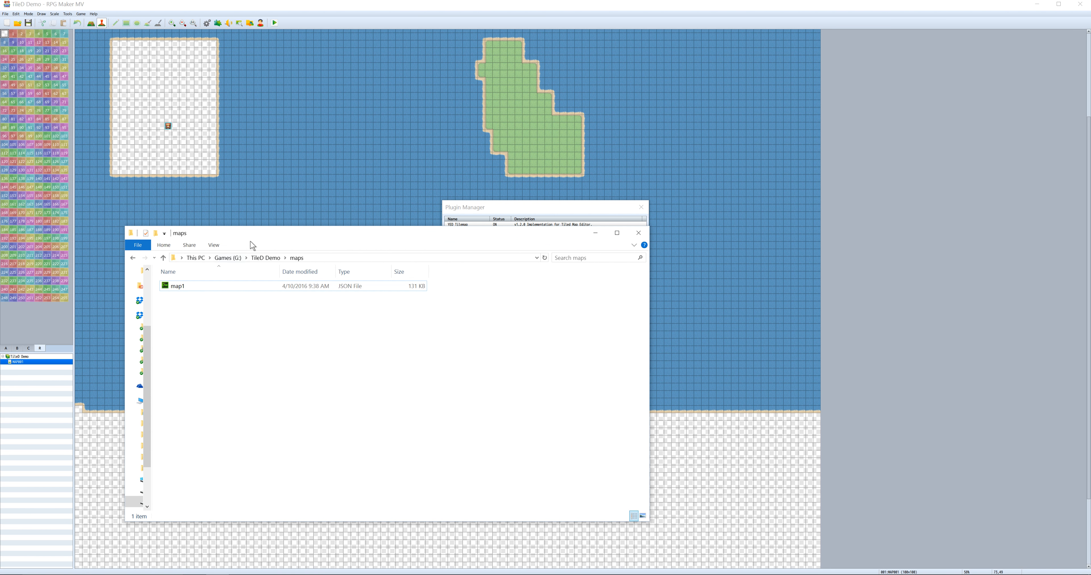
click(265, 257)
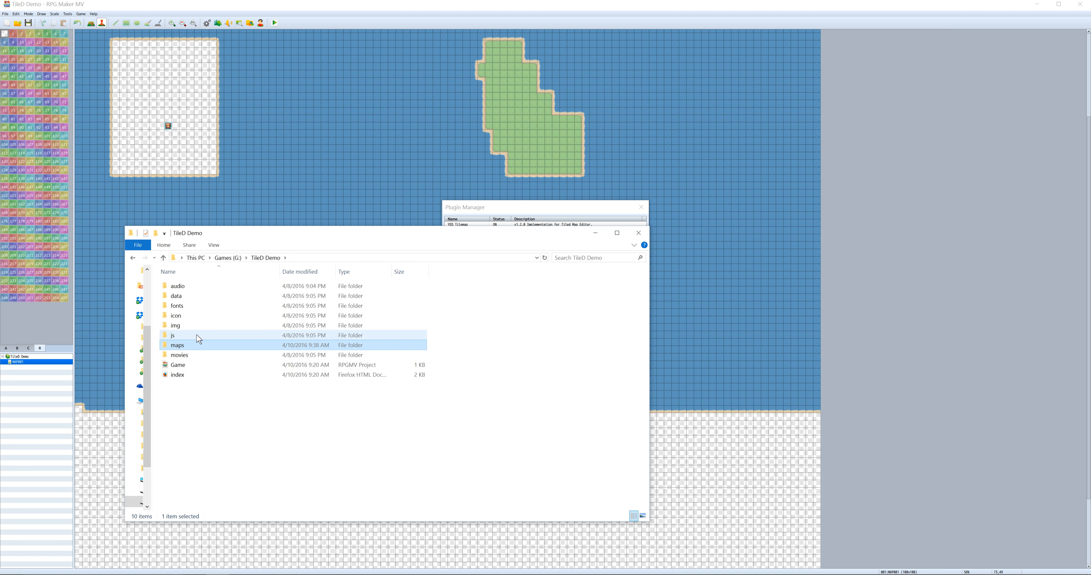
double_click(172, 335)
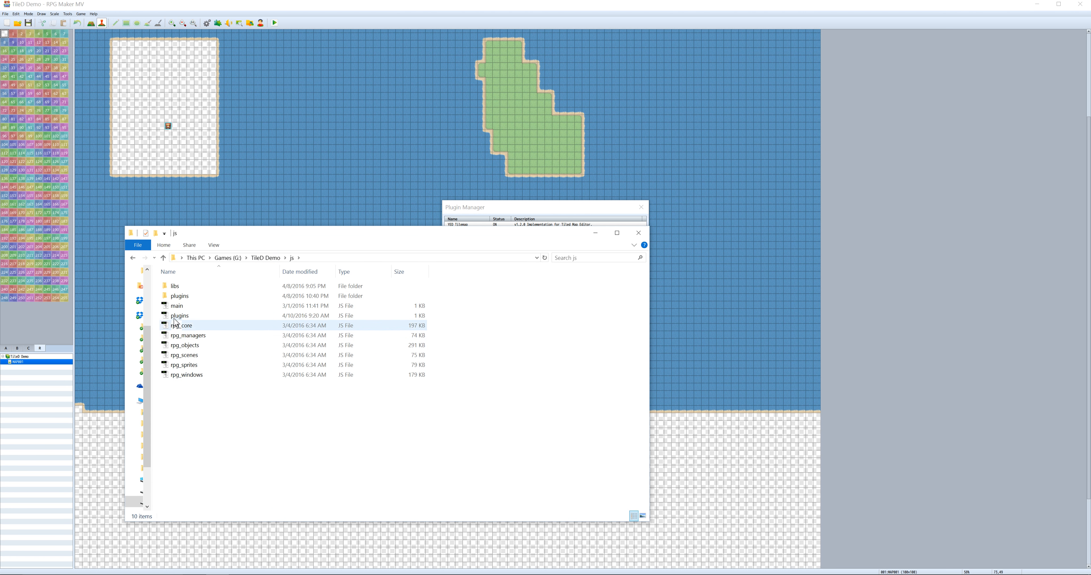
double_click(180, 296)
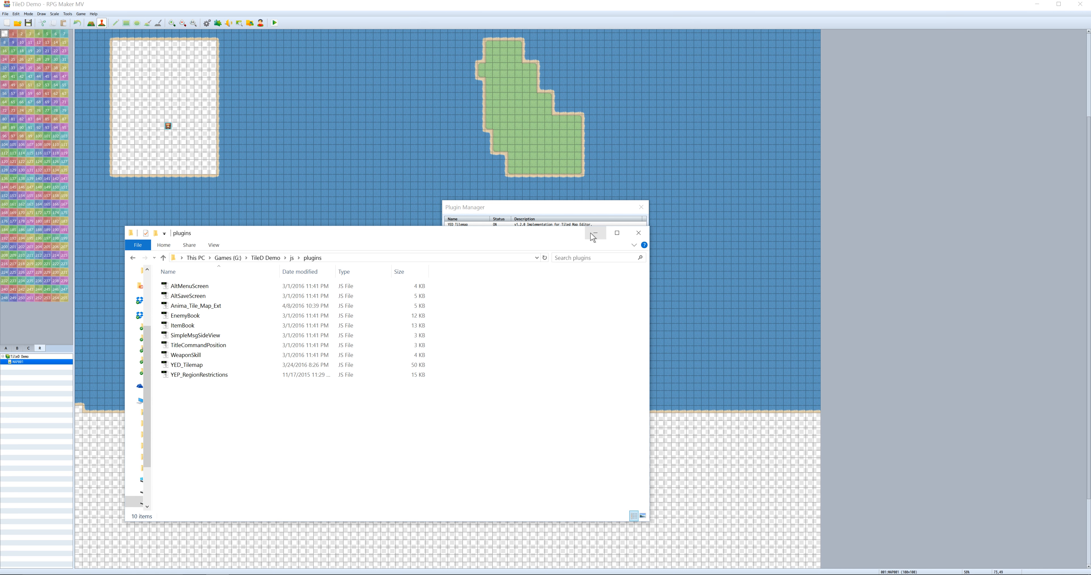
click(266, 258)
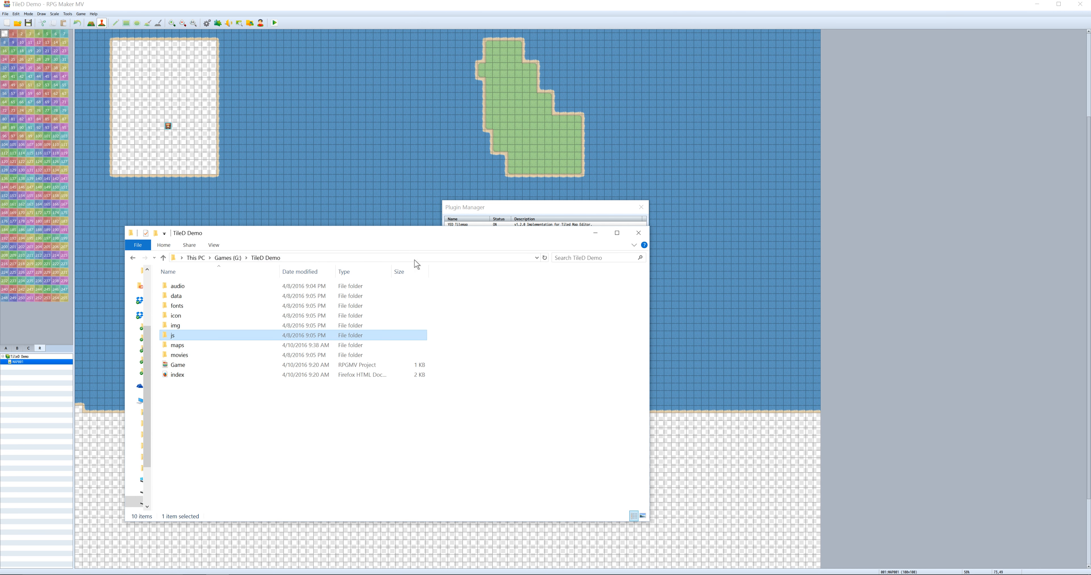
click(591, 236)
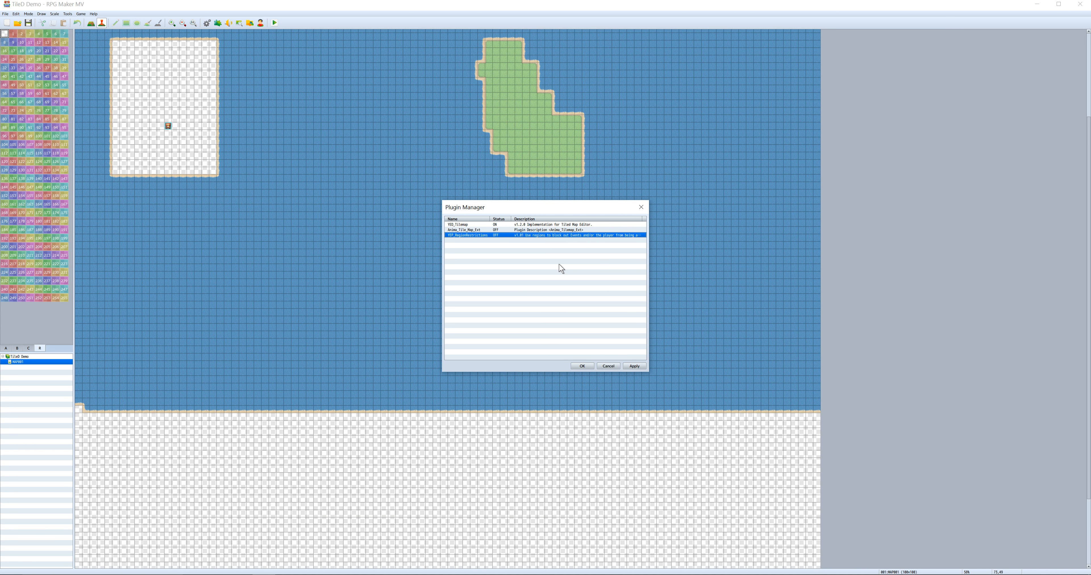
Step: Apply the plugin changes and launch a playtest, saving the changes to the game
click(634, 367)
click(582, 366)
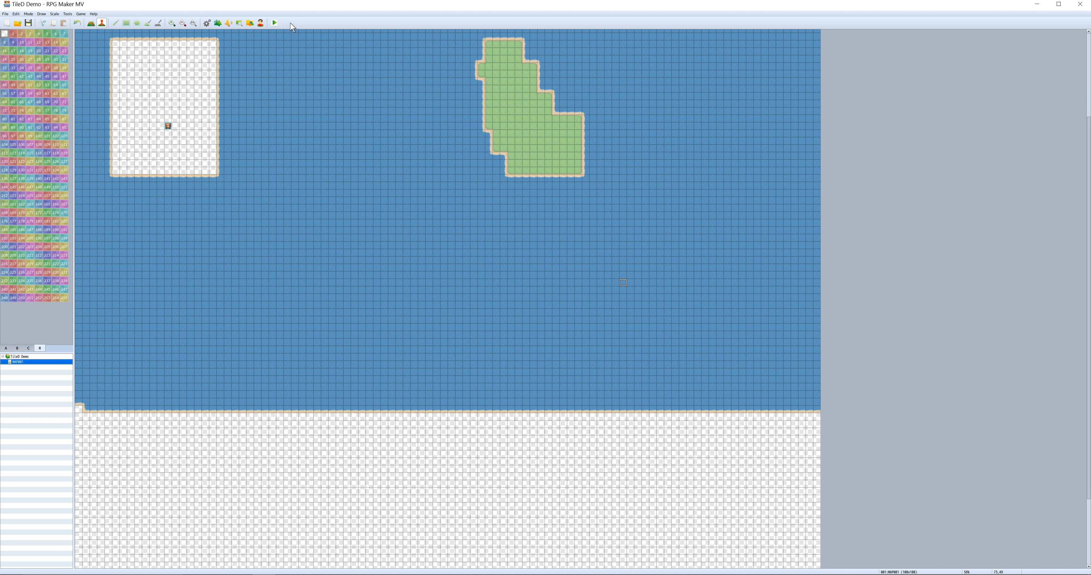
click(274, 23)
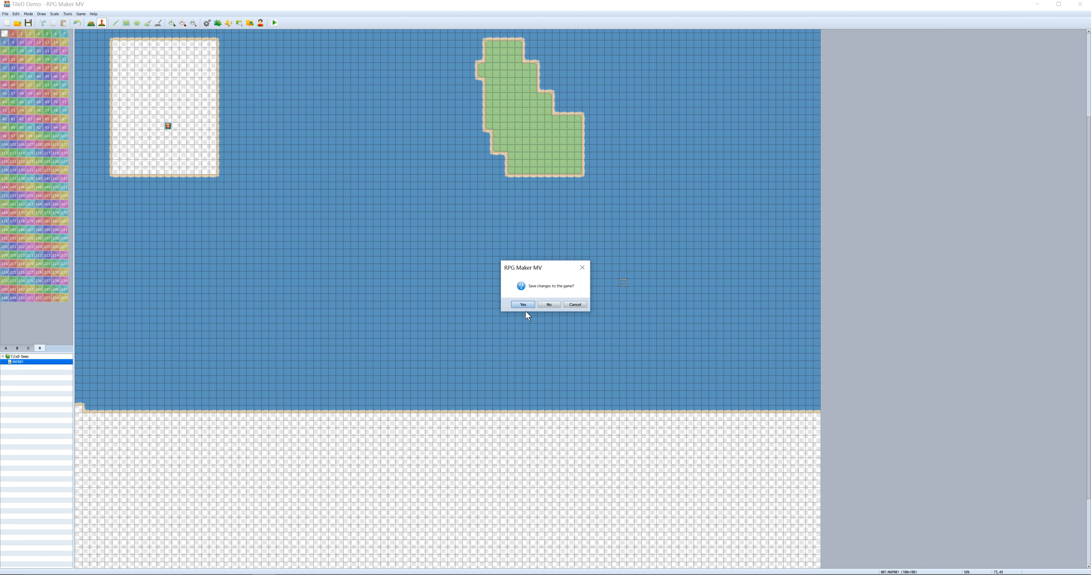
click(521, 304)
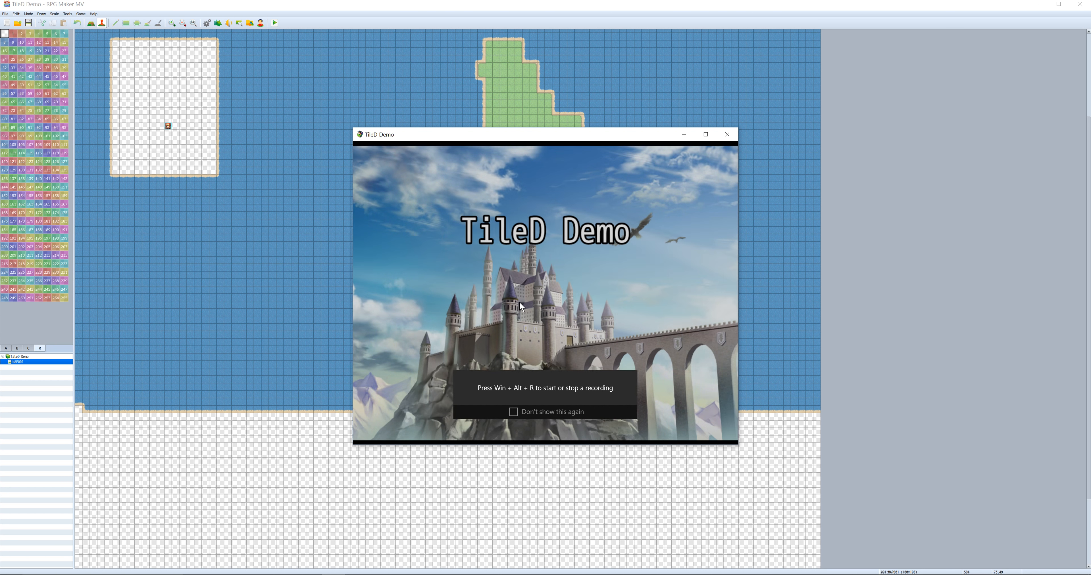
Step: Start a new game in a maximized window and walk the party around and through the tree cluster to test the map
click(705, 135)
click(570, 388)
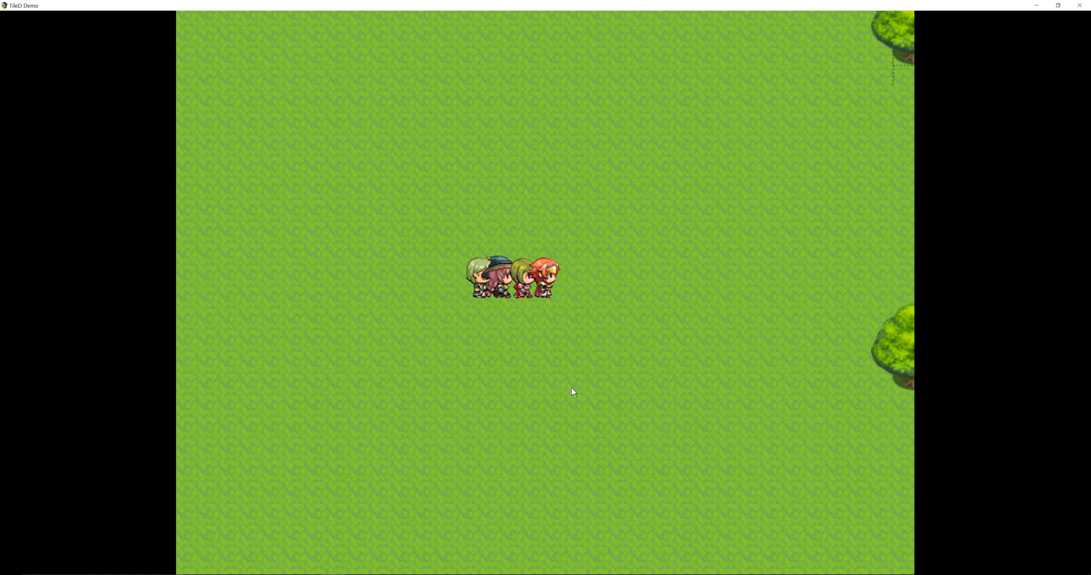
key(Right)
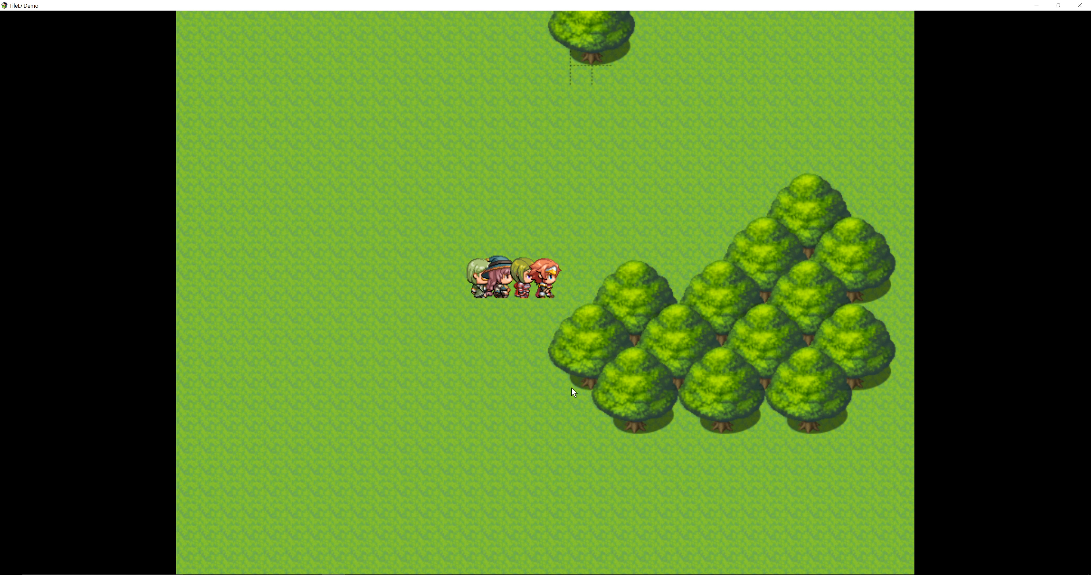
key(Right)
key(Down)
key(Right)
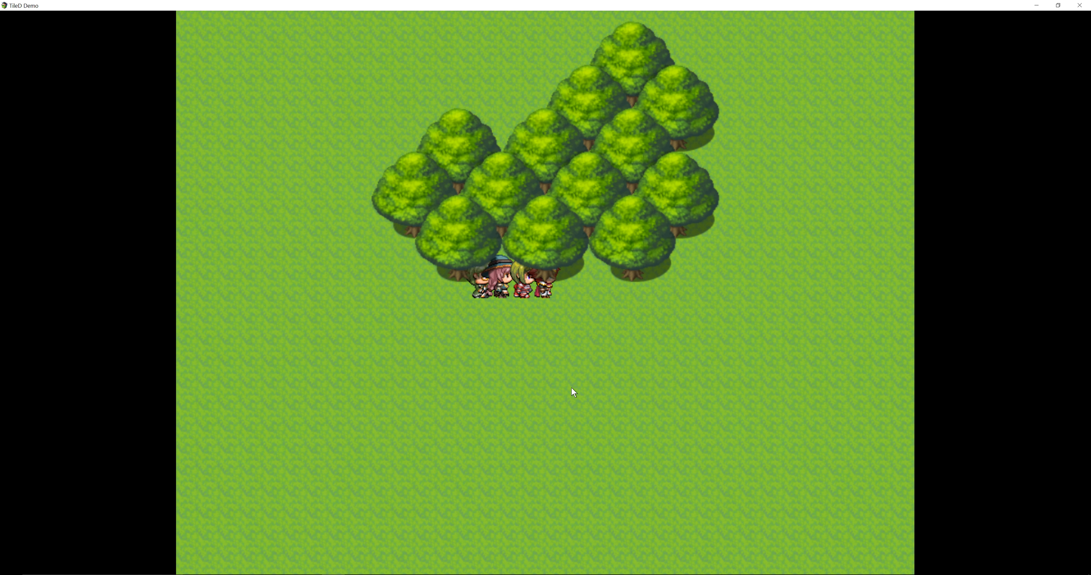
key(Up)
key(Right)
key(Down)
key(Left)
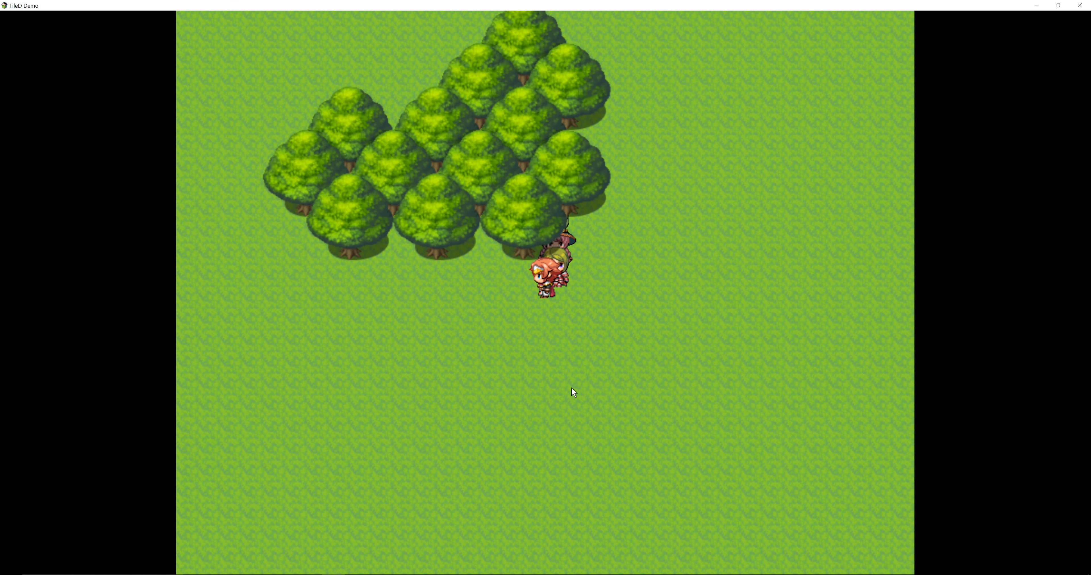
key(Up)
key(Left)
key(Down)
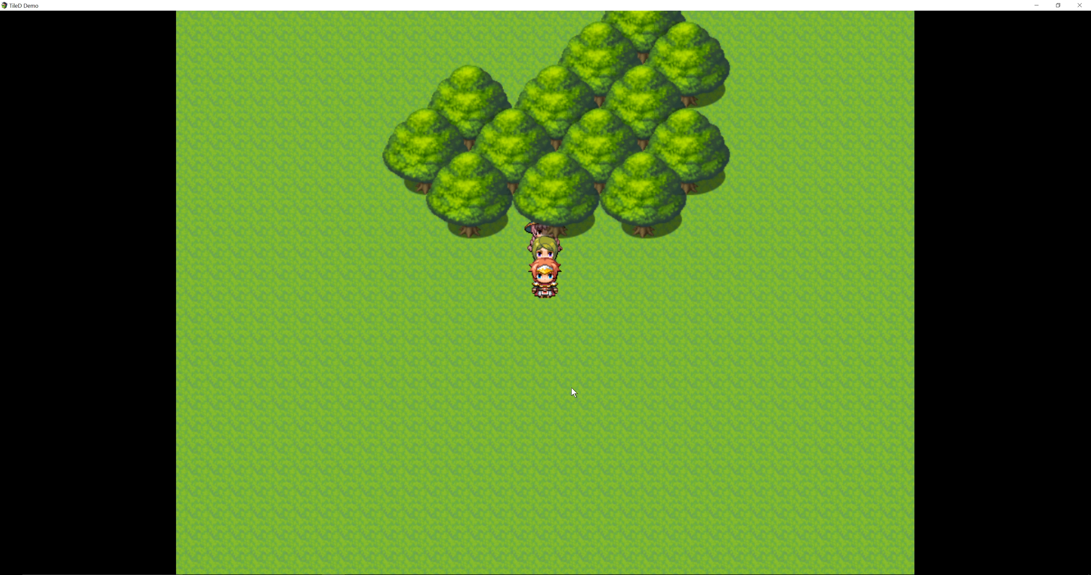
key(Up)
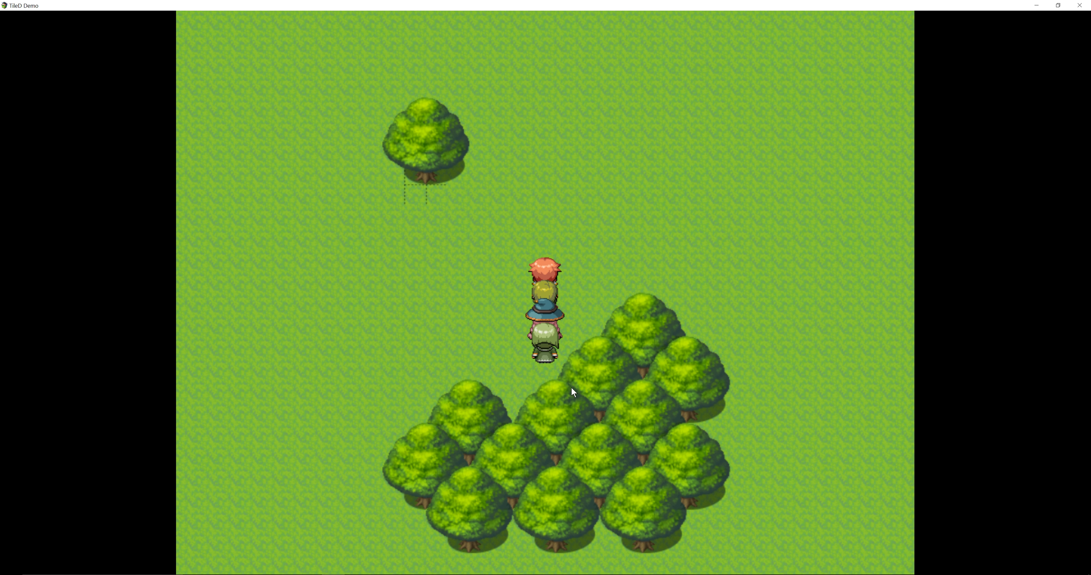
Step: Walk the party behind and around the lone tree to test its collision, and close the playtest
key(Left)
key(Up)
key(Left)
key(Up)
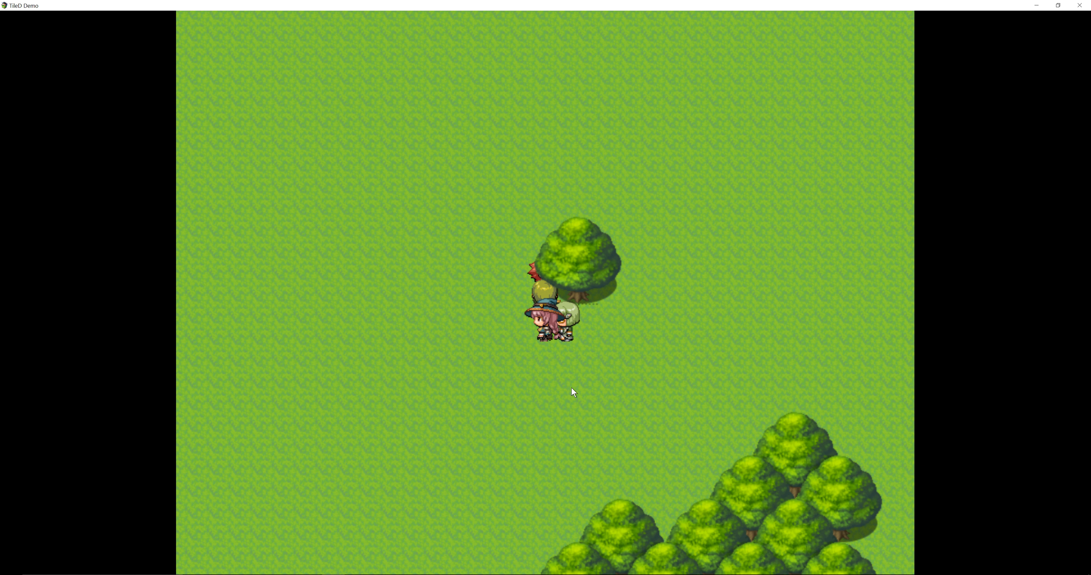
key(Down)
key(Right)
key(Down)
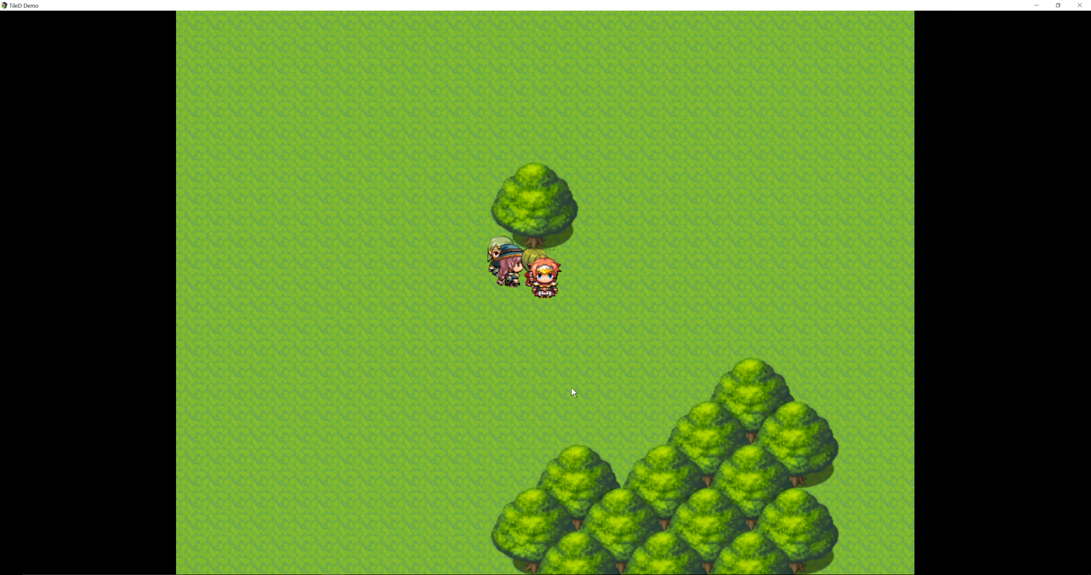
key(Up)
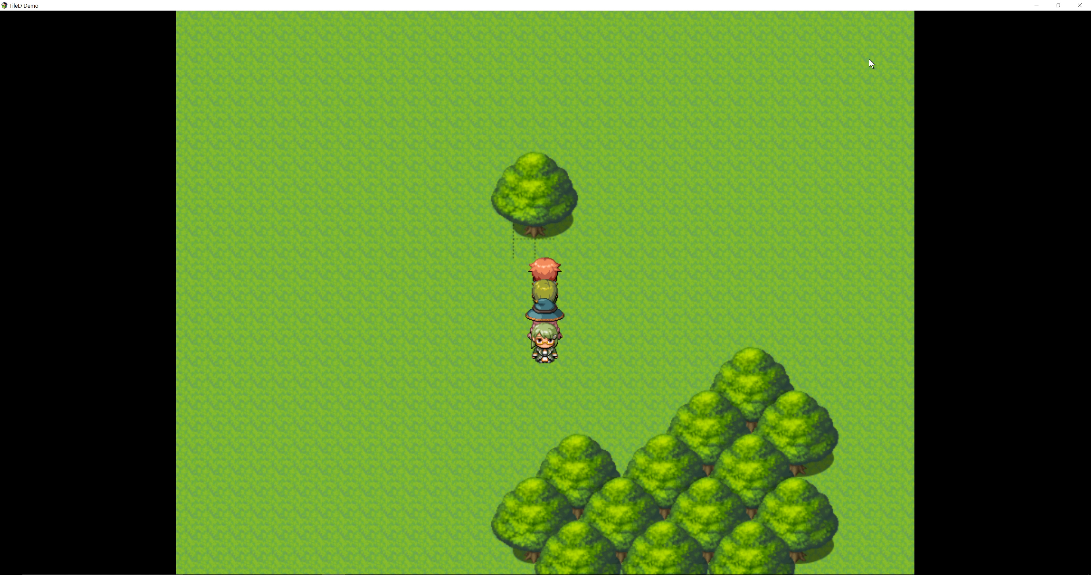
click(1078, 5)
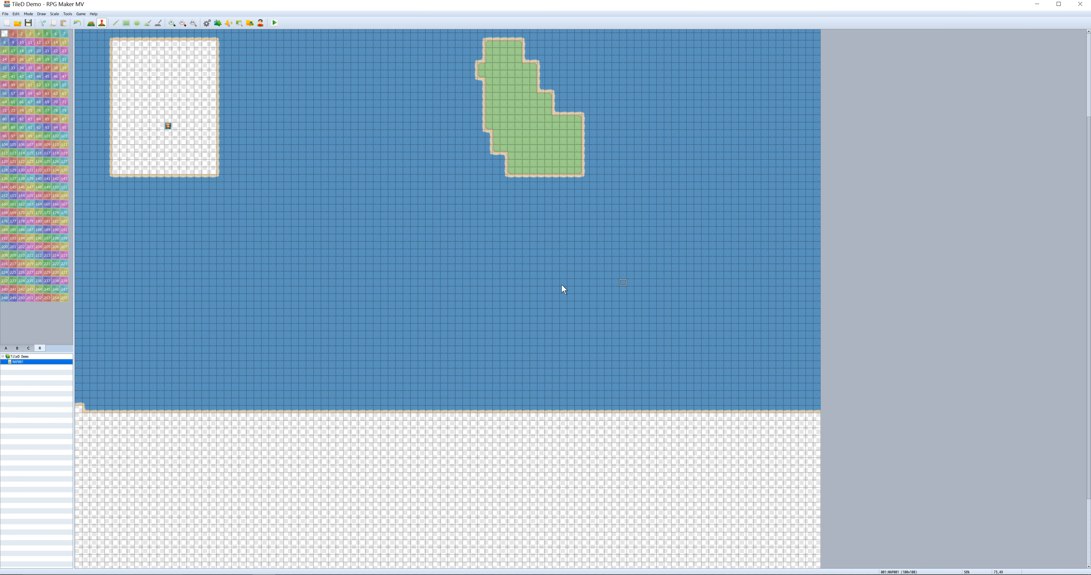
Step: Switch to Tiled and remove the Collisions layer from the Tiled Demo Map
click(1040, 4)
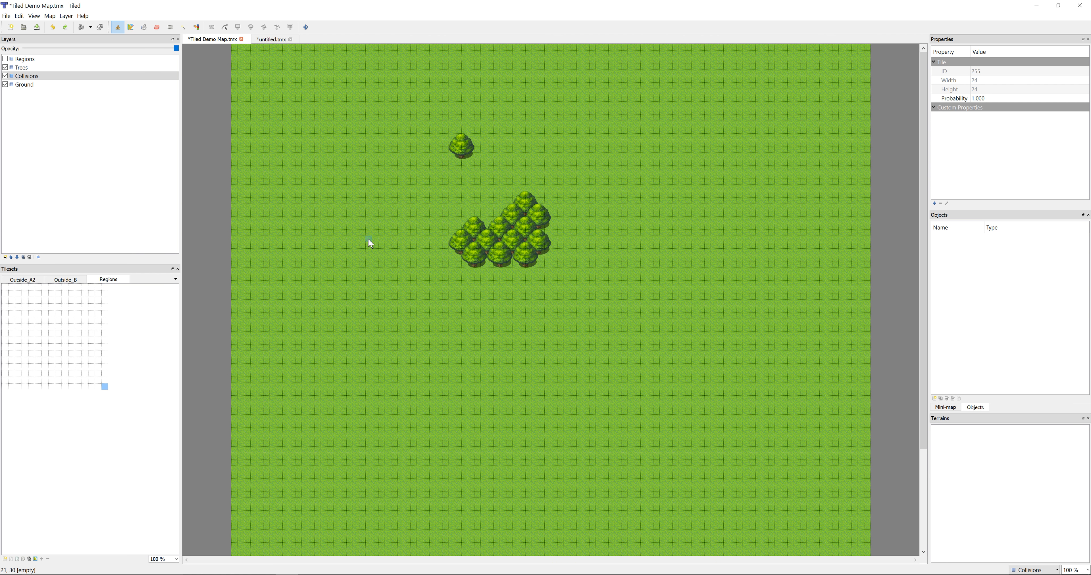
click(20, 76)
right_click(21, 75)
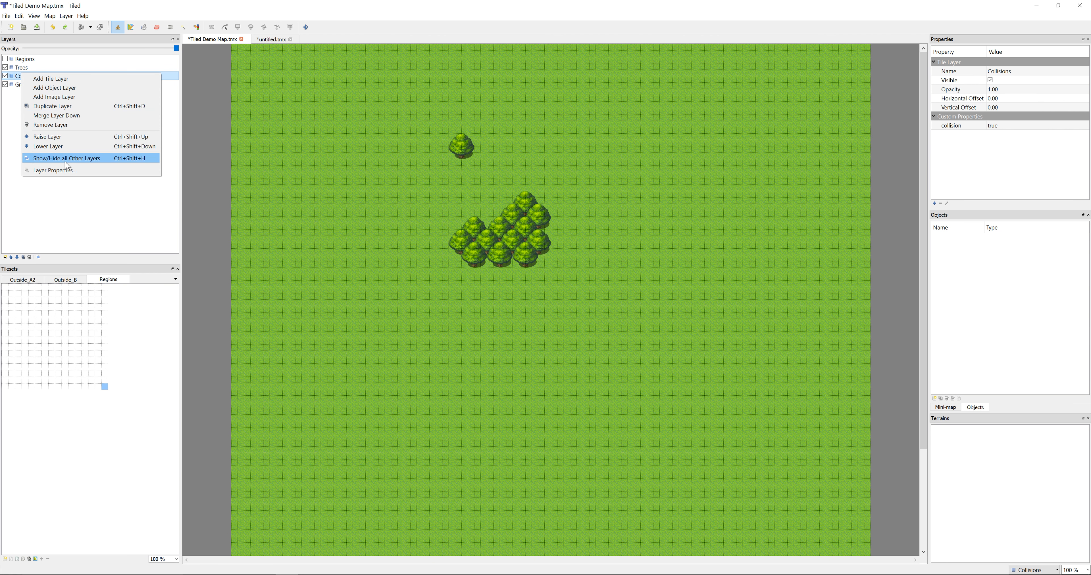
click(57, 126)
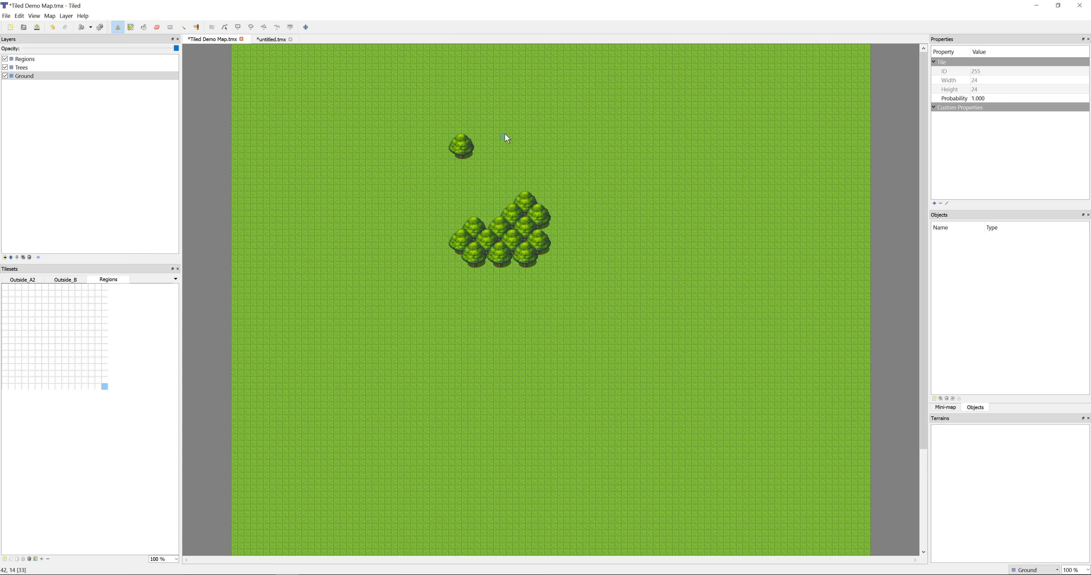
Step: Stamp the Regions tileset tile with ID 255 at the lone tree's base on the Regions layer and hide that layer
drag(463, 159, 465, 158)
click(50, 58)
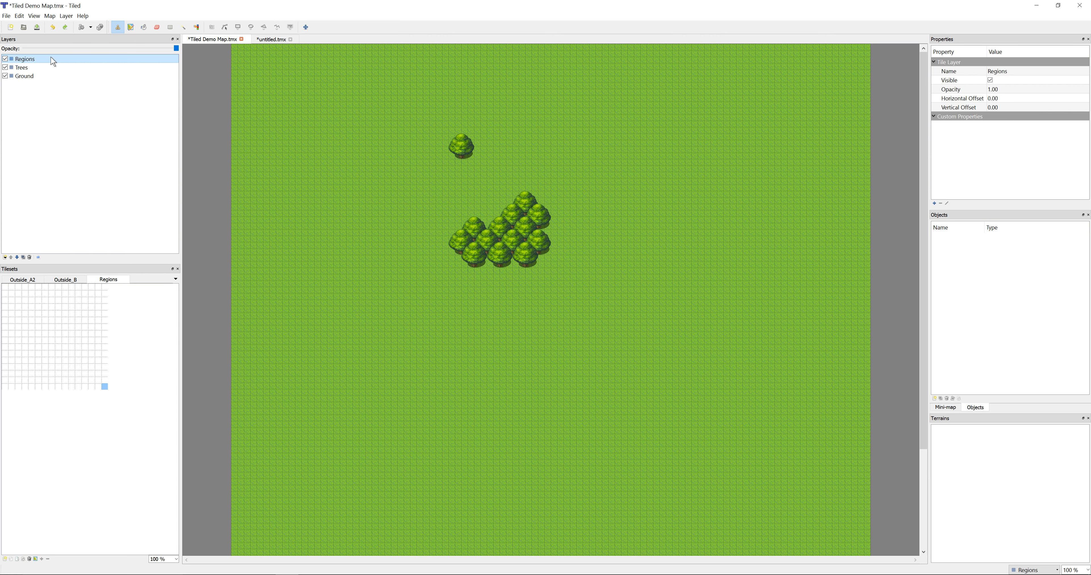
click(459, 156)
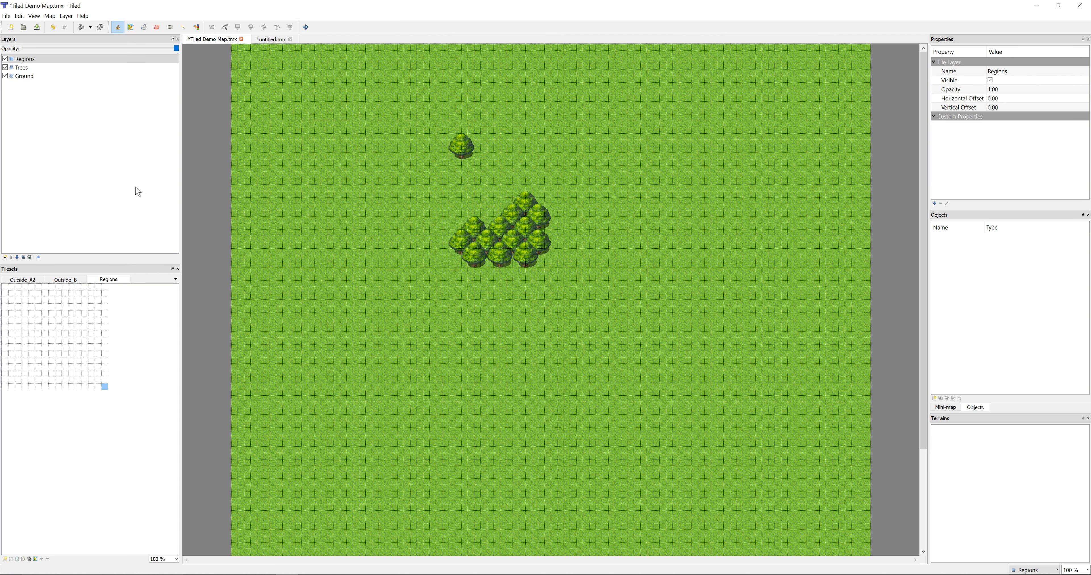
click(26, 61)
click(462, 159)
click(5, 59)
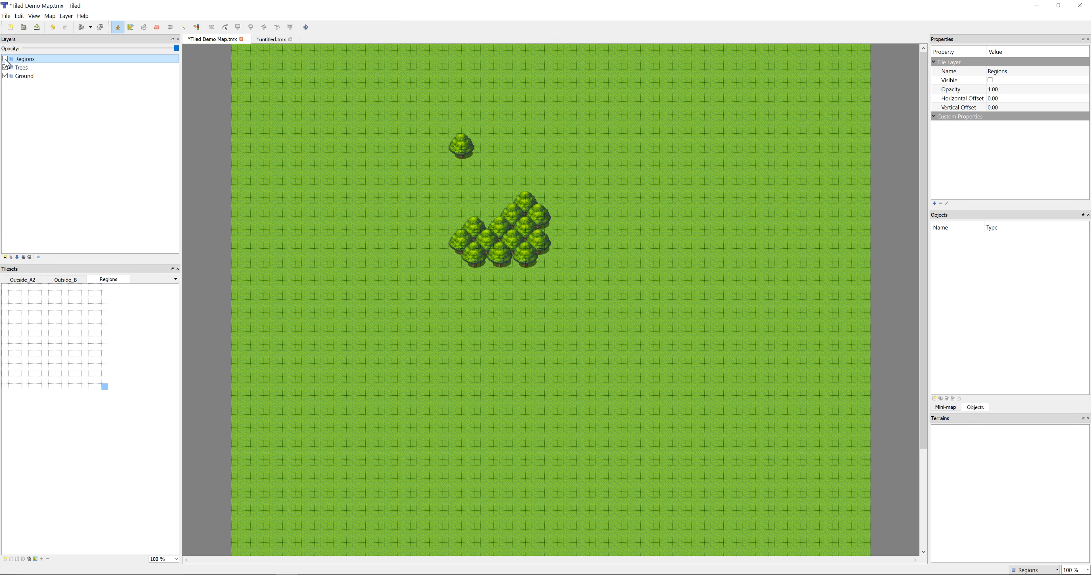
click(458, 178)
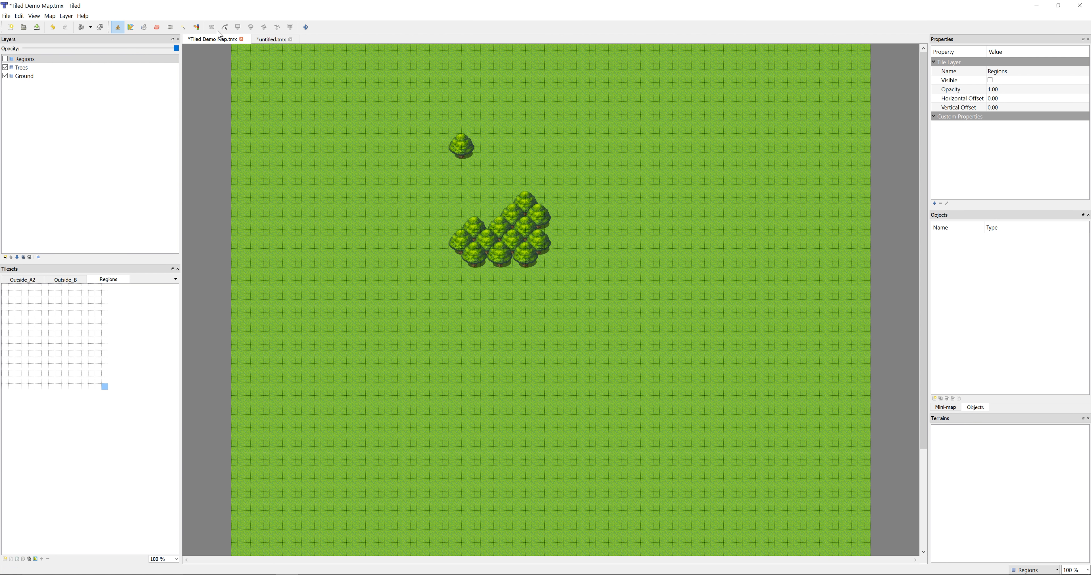
Step: Export the map as the JSON file map1 in the project's maps folder, replacing the existing file
click(6, 16)
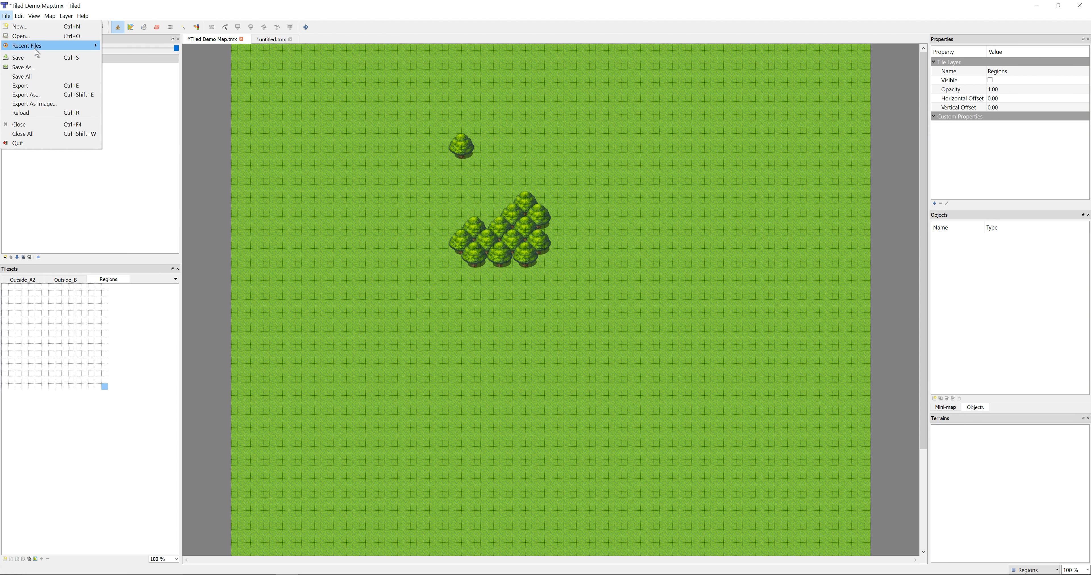
click(44, 95)
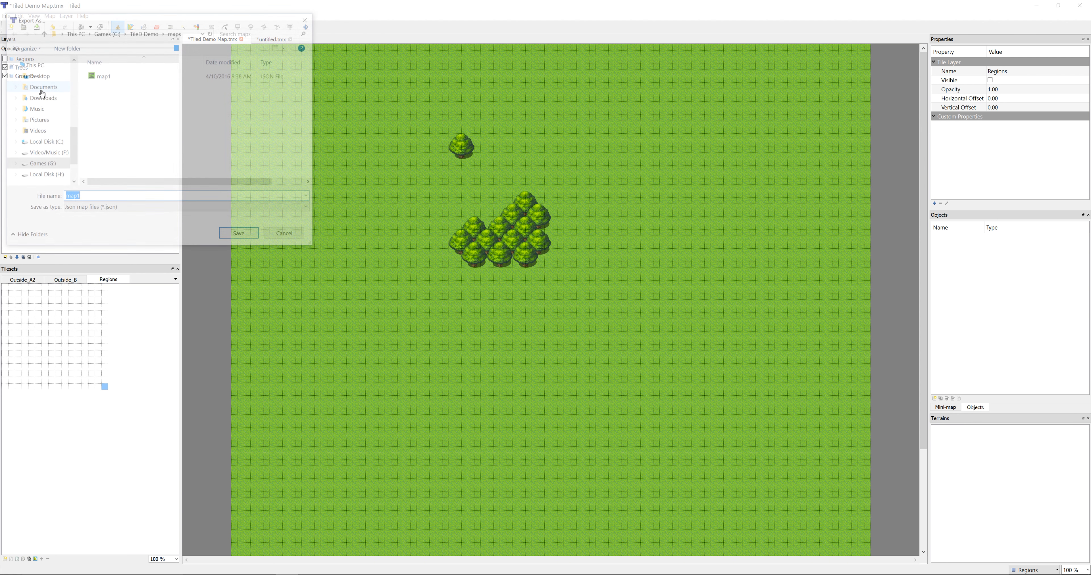
click(237, 236)
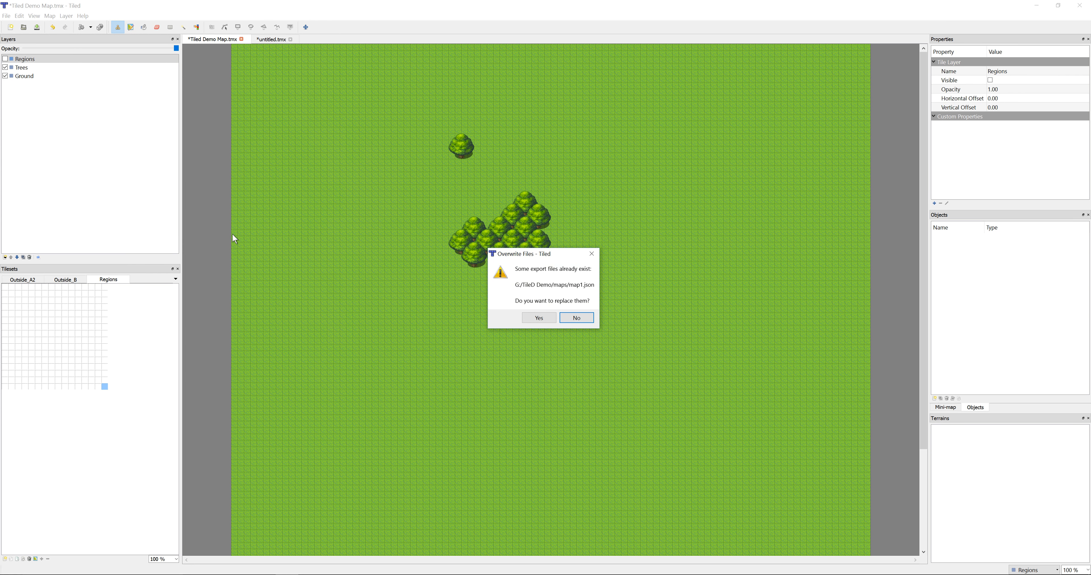
click(547, 318)
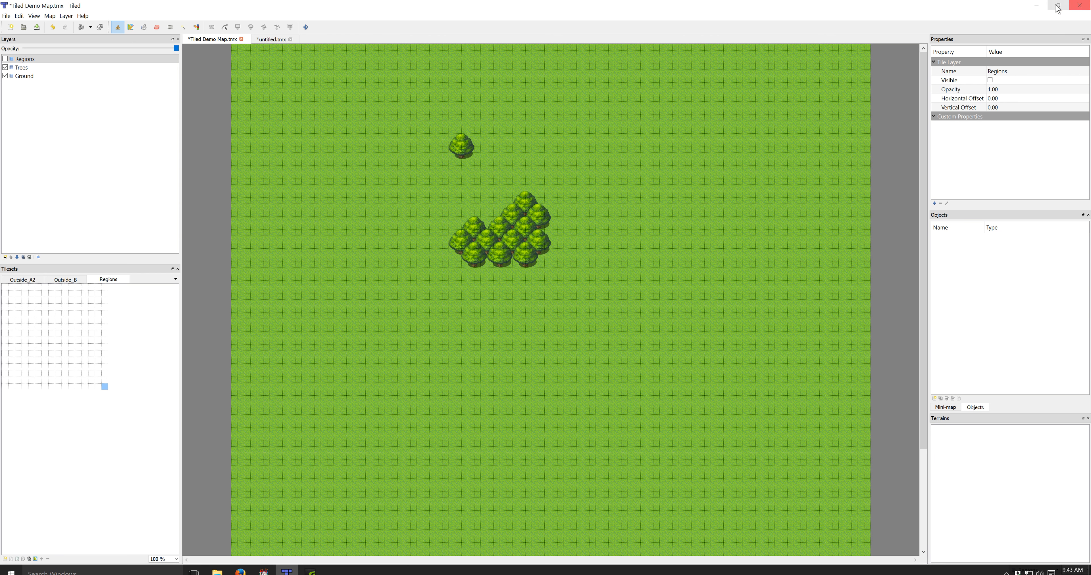
Step: Switch to RPG Maker MV and turn on the Anima_Tile_Map_Ext plugin
click(1036, 6)
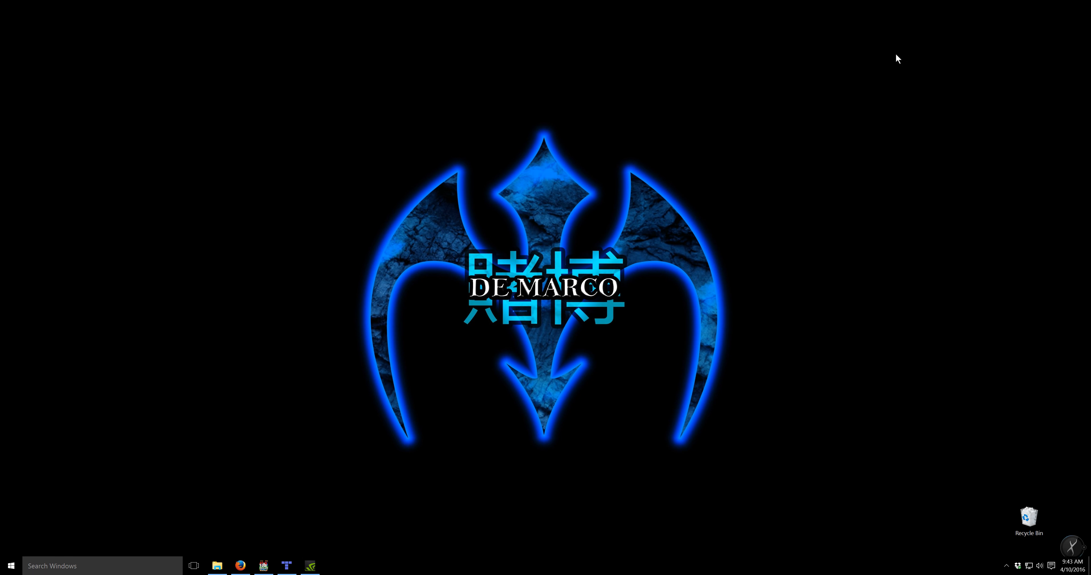
click(269, 565)
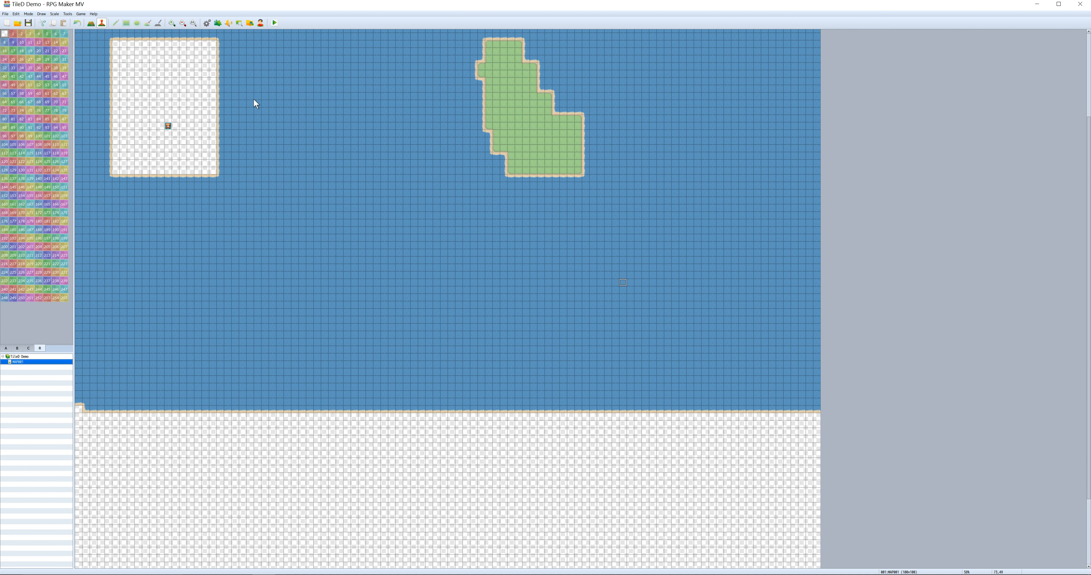
click(218, 23)
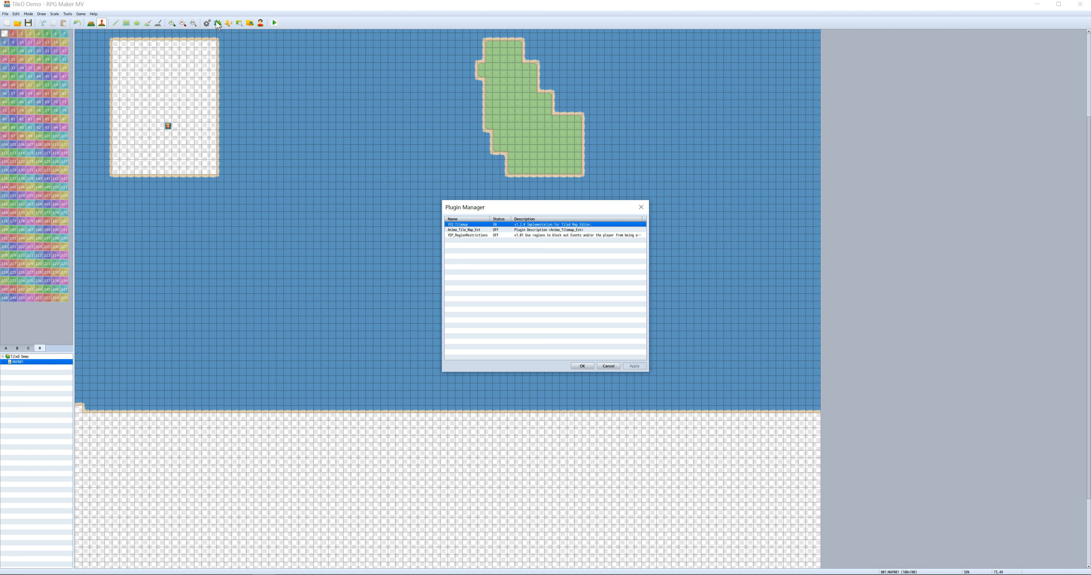
right_click(506, 231)
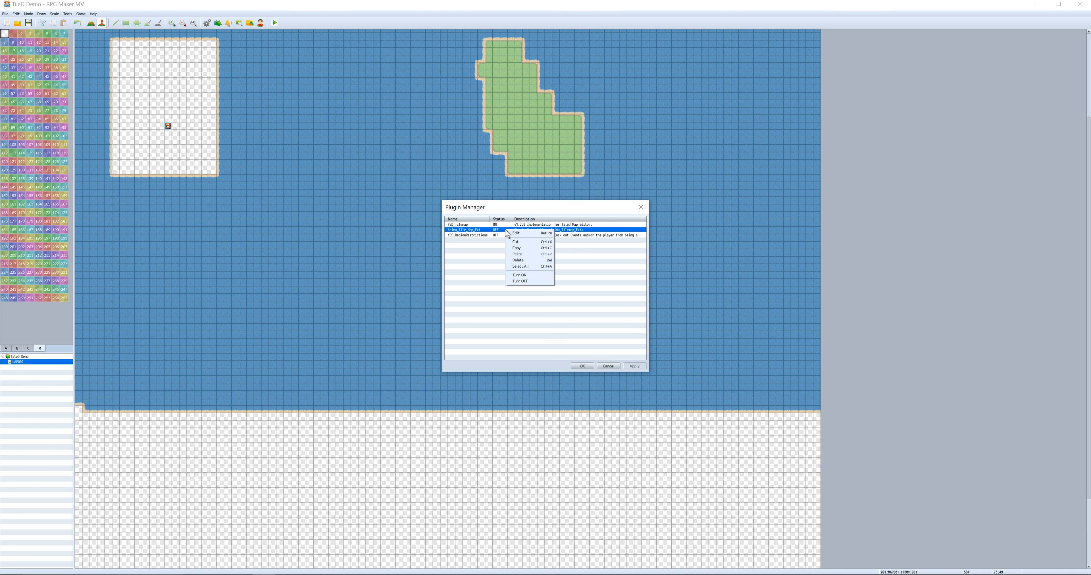
click(535, 276)
Step: Turn on the YEP_RegionRestrictions plugin and apply the plugin changes
right_click(522, 233)
right_click(503, 236)
click(502, 235)
right_click(489, 236)
click(528, 287)
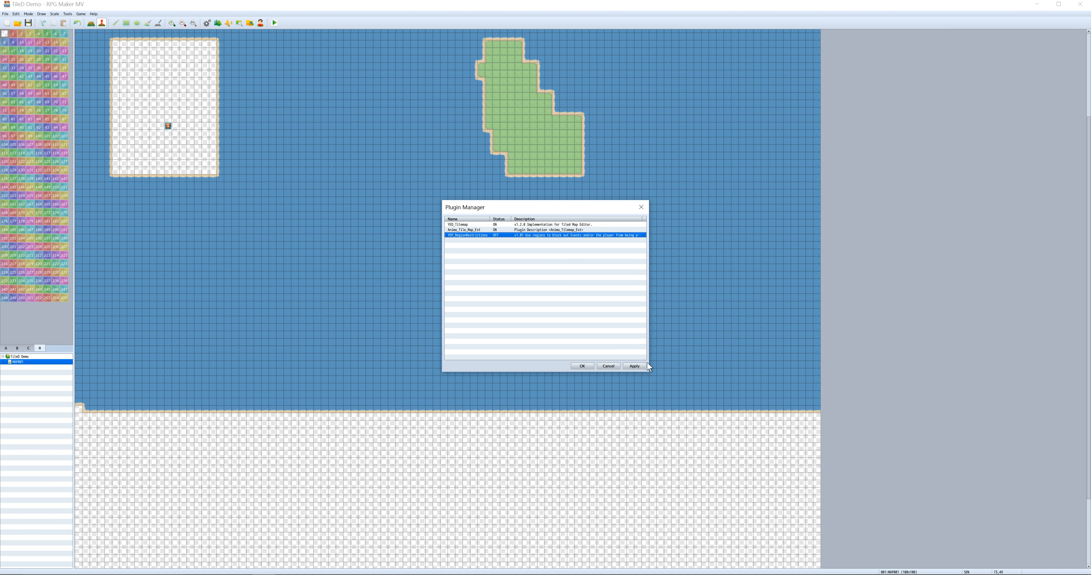
right_click(511, 236)
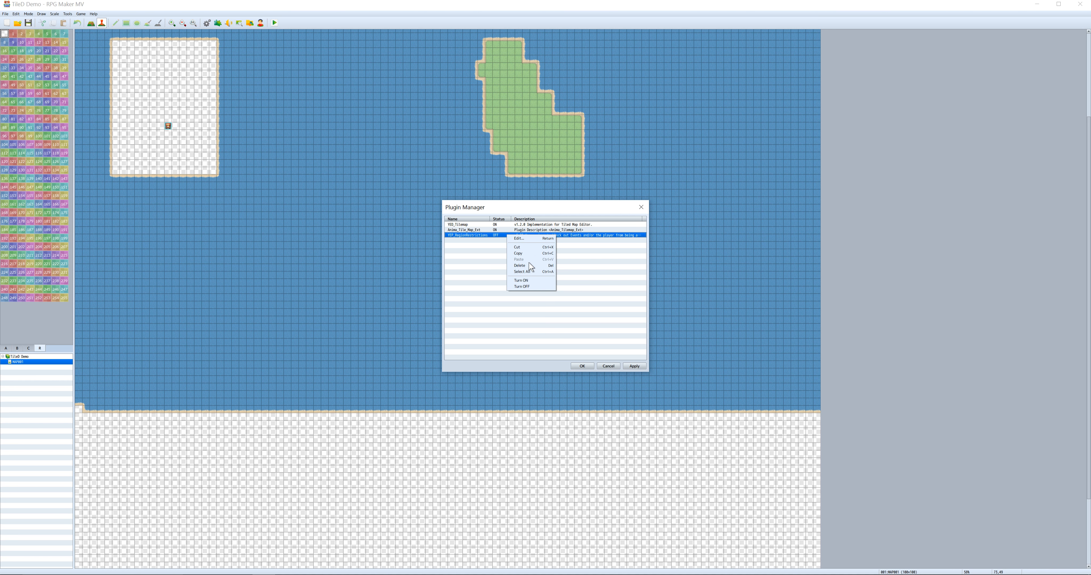
click(525, 281)
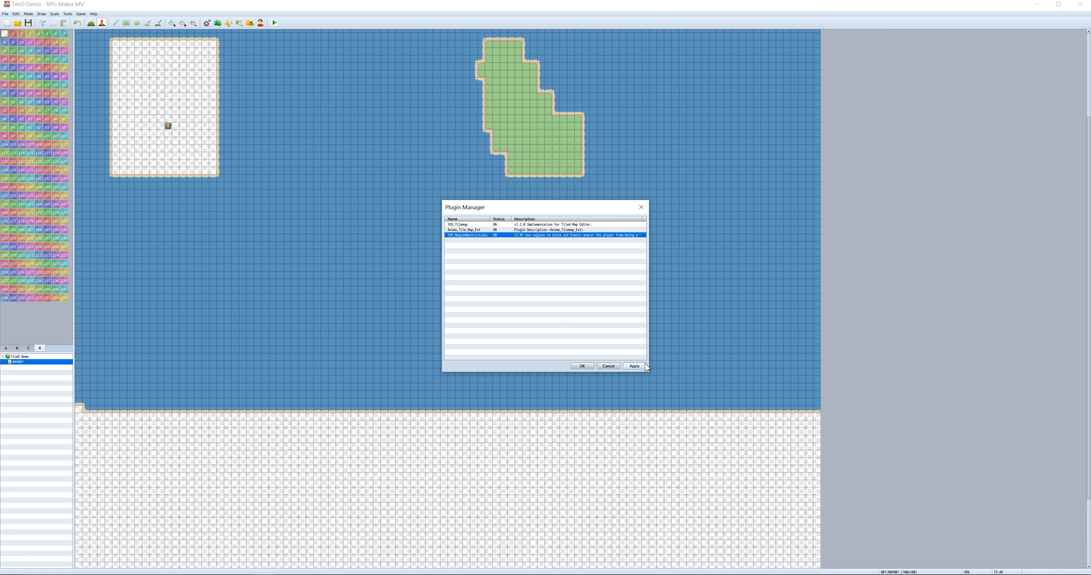
click(635, 366)
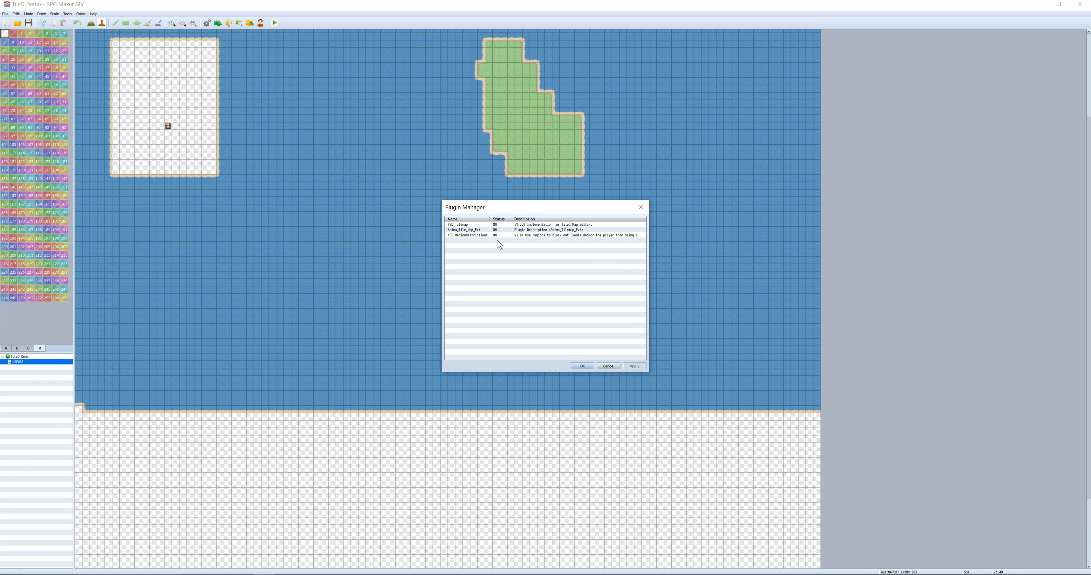
Step: Examine the player, event and all restrict parameters of the YEP_RegionRestrictions plugin
click(472, 236)
double_click(473, 237)
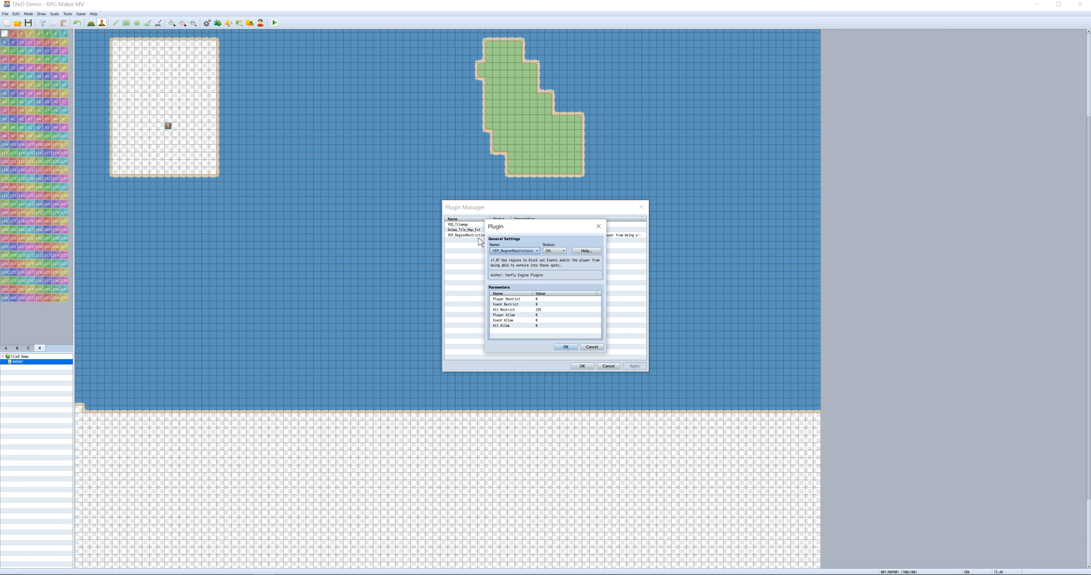
click(536, 300)
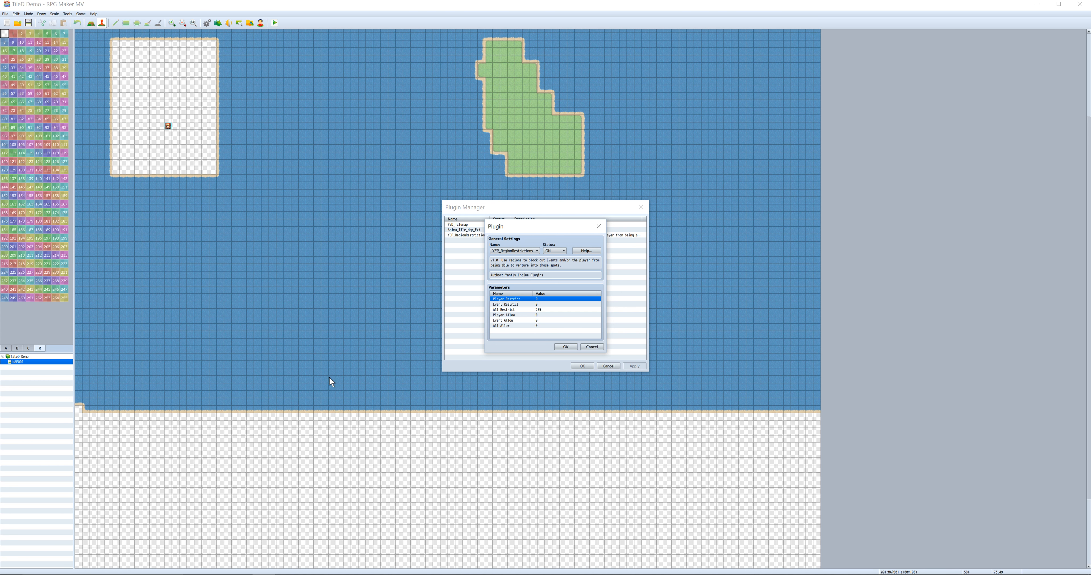
click(549, 305)
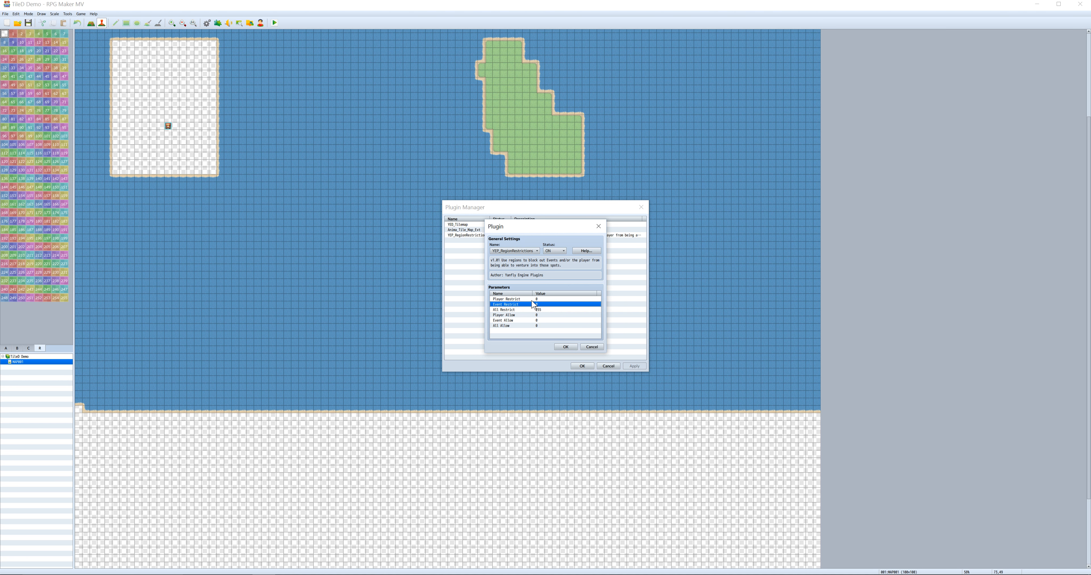
click(572, 348)
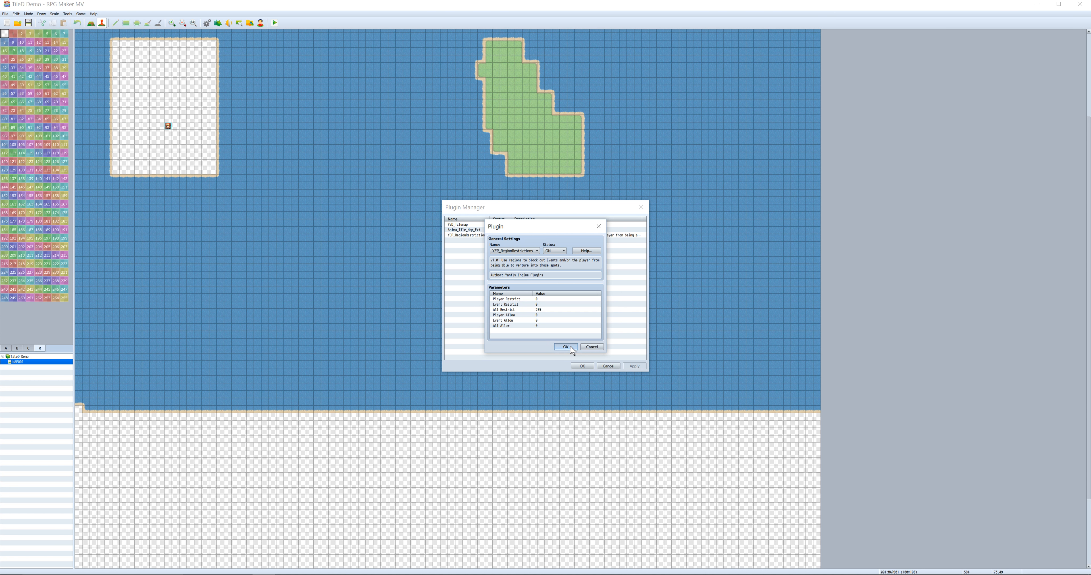
Step: Confirm the plugin list and launch a playtest, saving the changes to the game
click(635, 367)
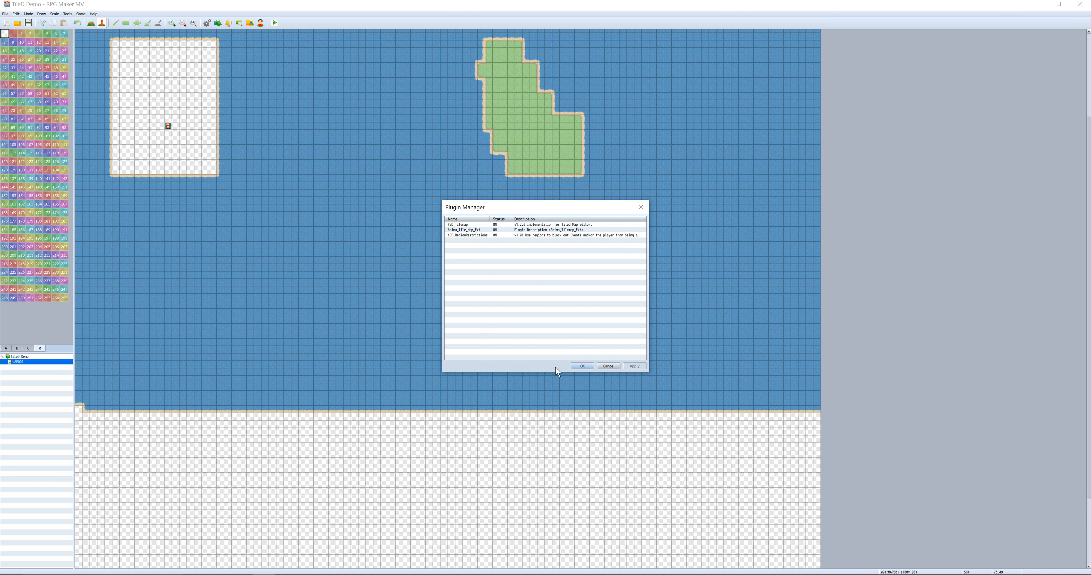
click(582, 363)
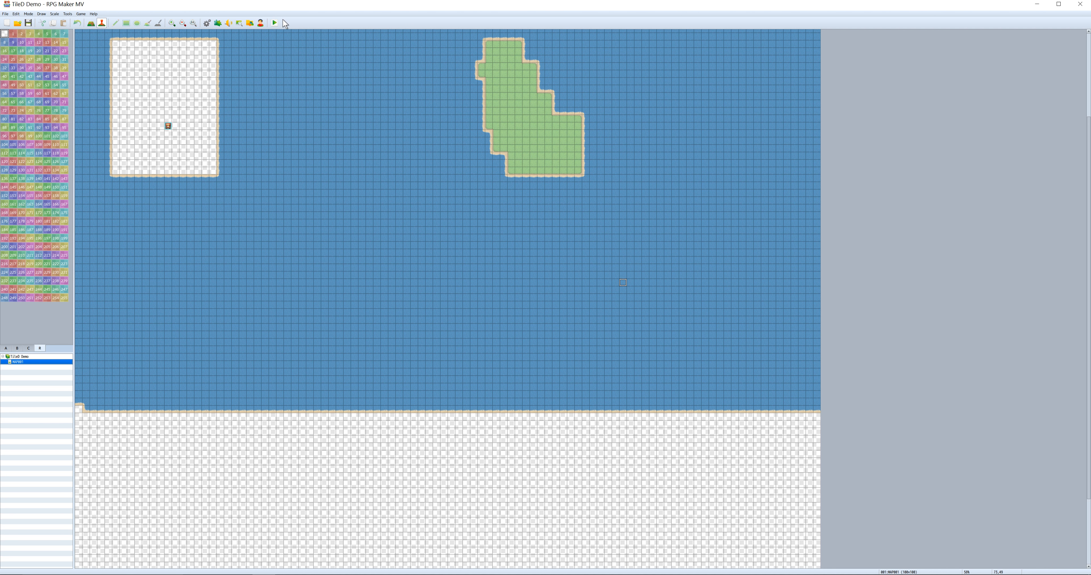
click(274, 23)
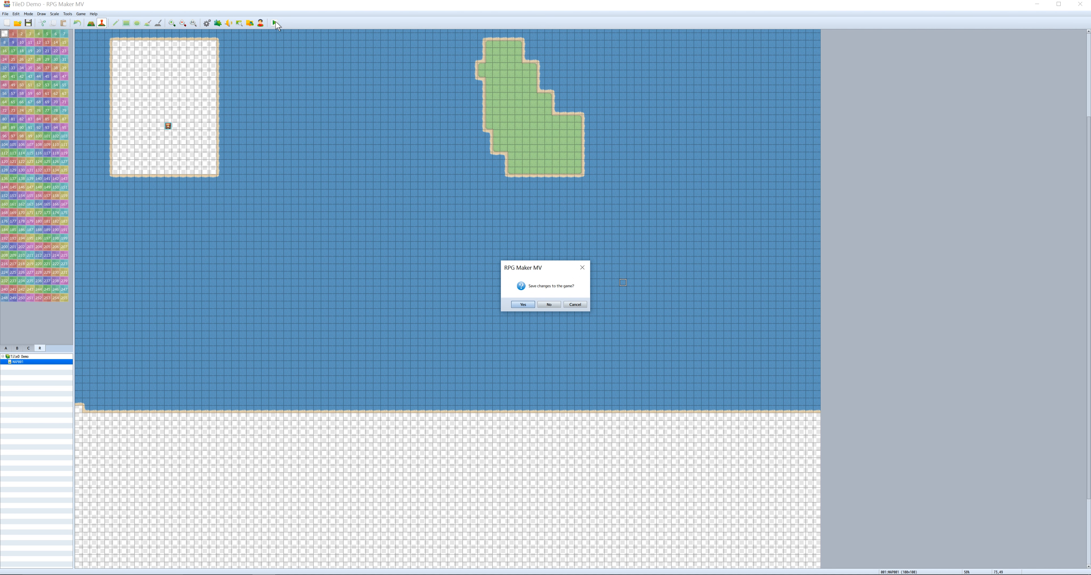
click(523, 305)
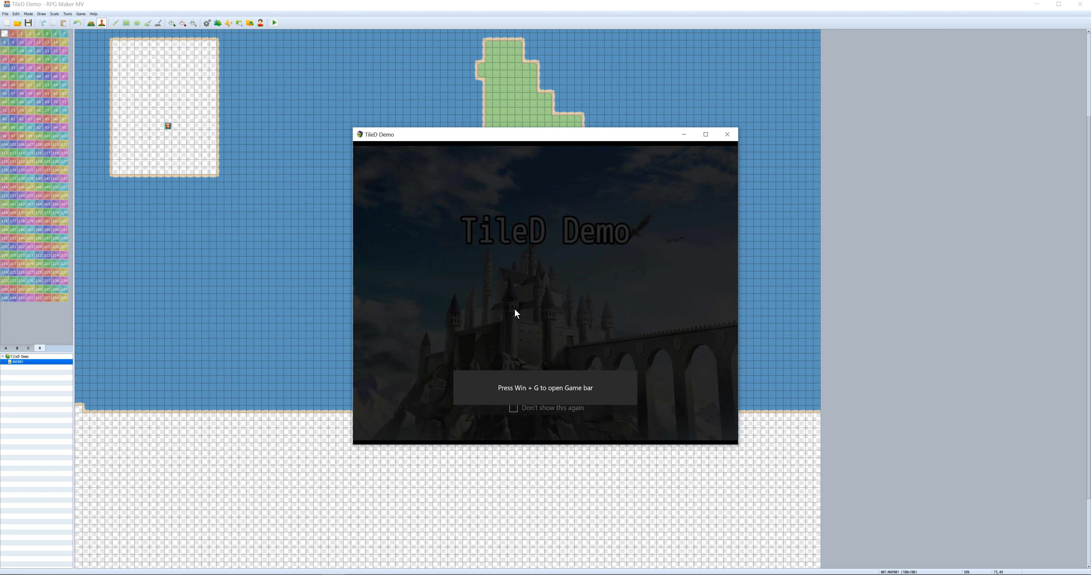
Step: Start a new game in a maximized window and walk the party up to the lone tree's trunk
click(705, 134)
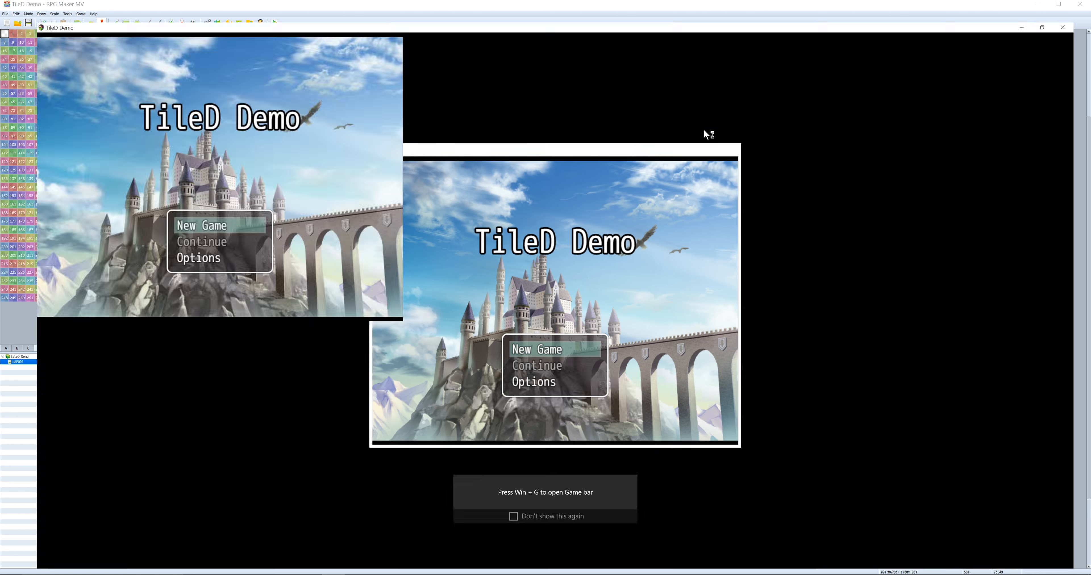
click(535, 401)
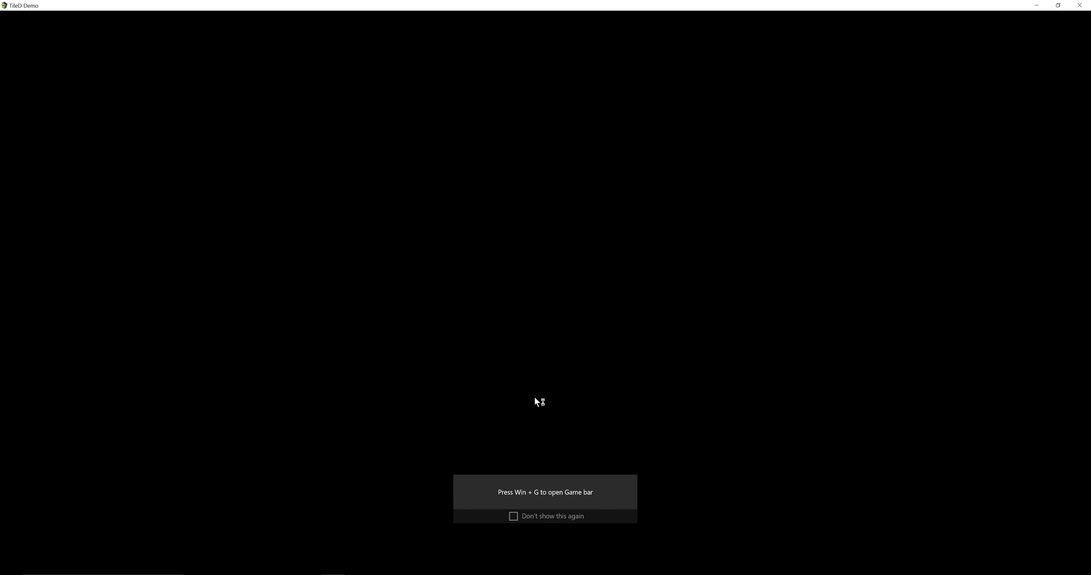
key(Right)
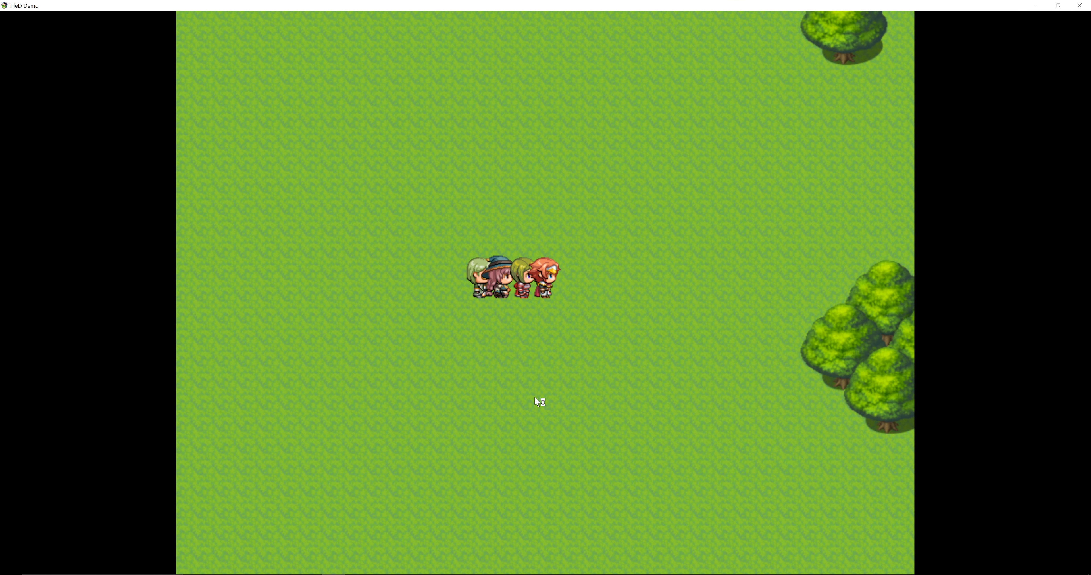
key(Up)
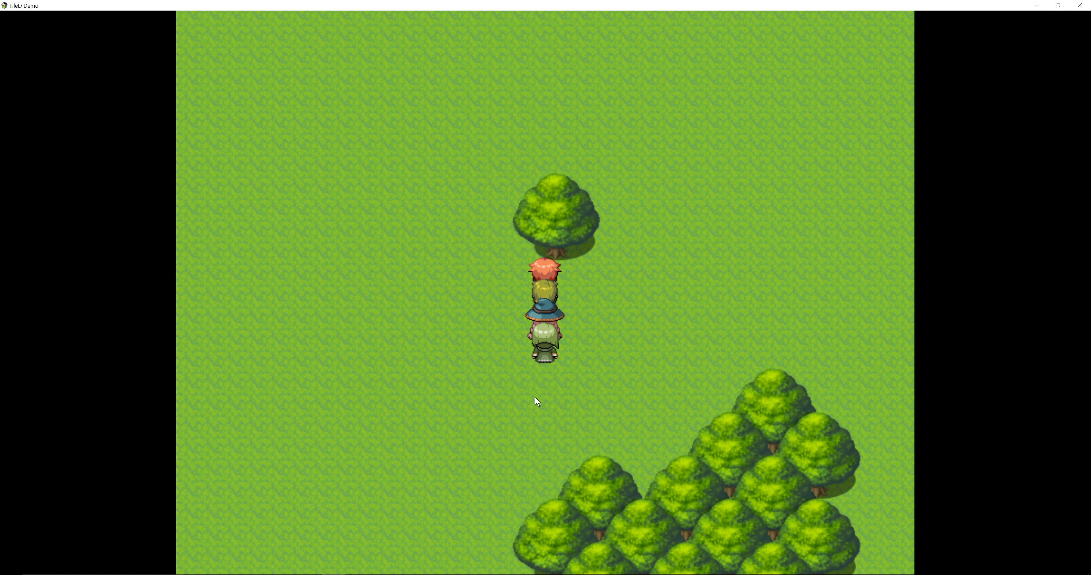
Step: Walk the party around and behind the lone tree and back to its trunk to test its collision
key(Right)
key(Up)
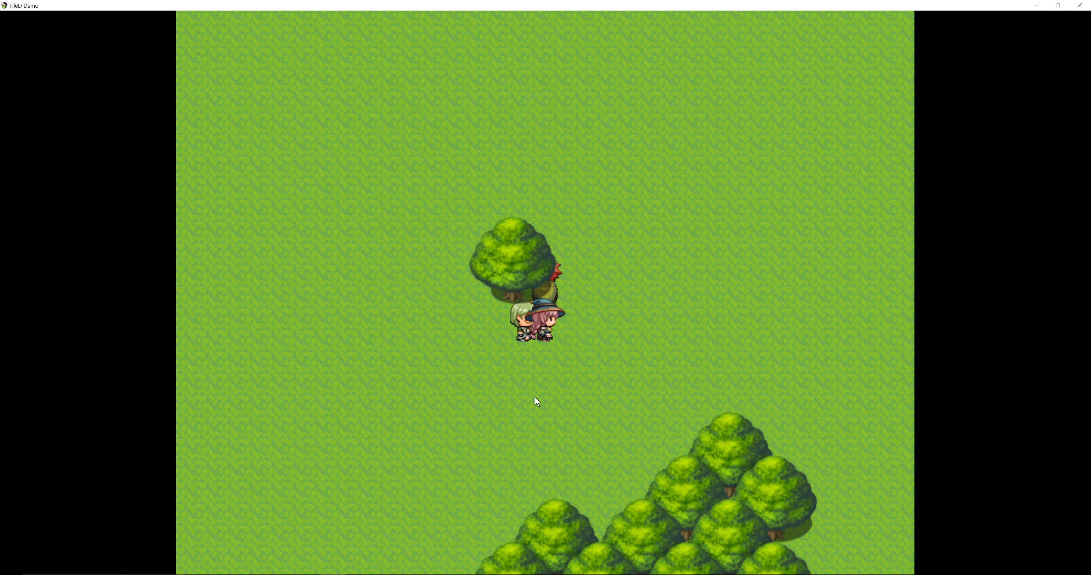
key(Left)
key(Down)
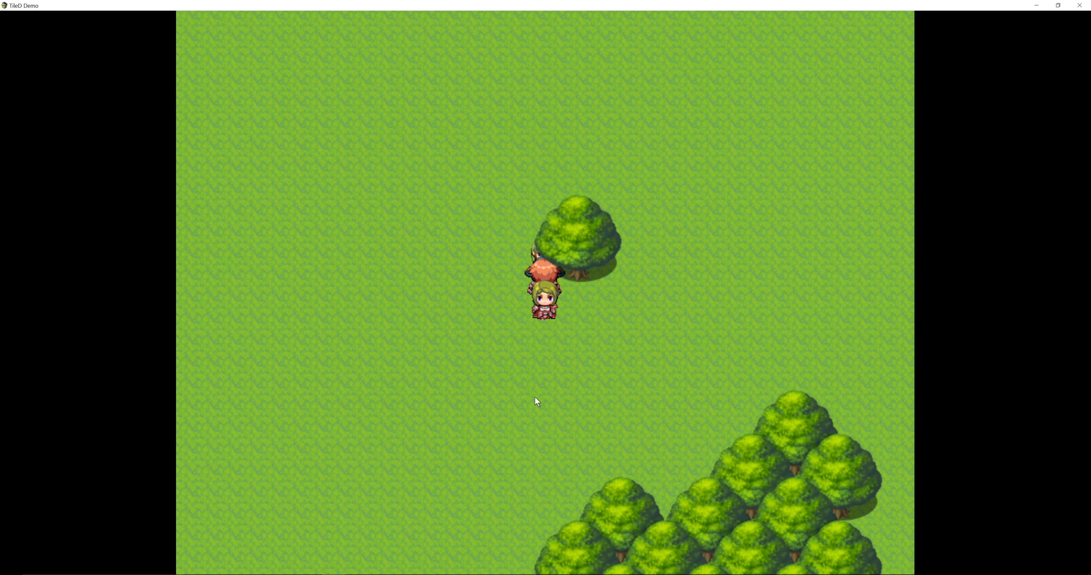
key(Up)
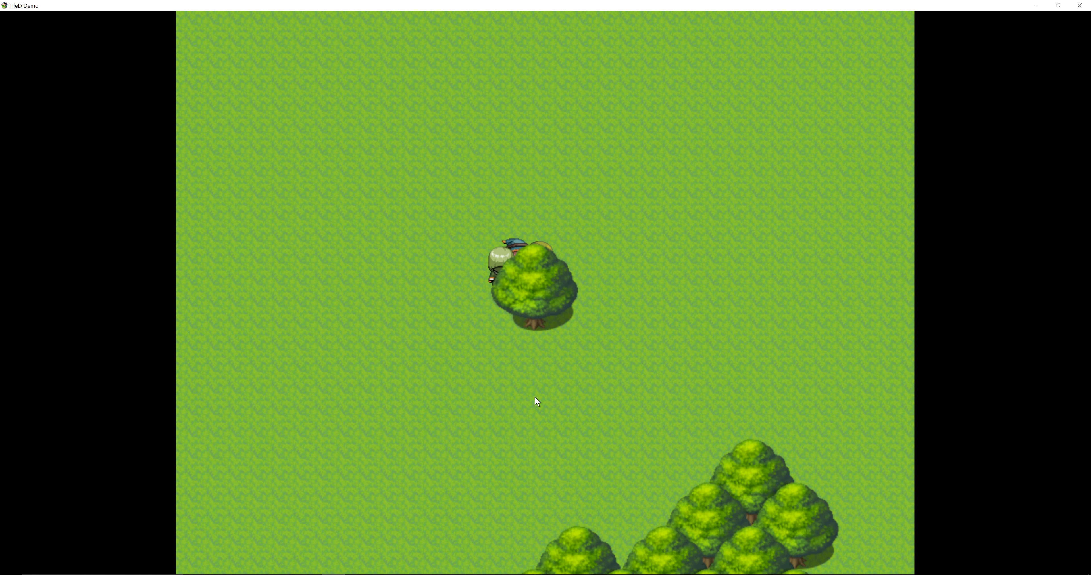
key(Right)
key(Down)
key(Left)
key(Up)
key(Down)
key(Up)
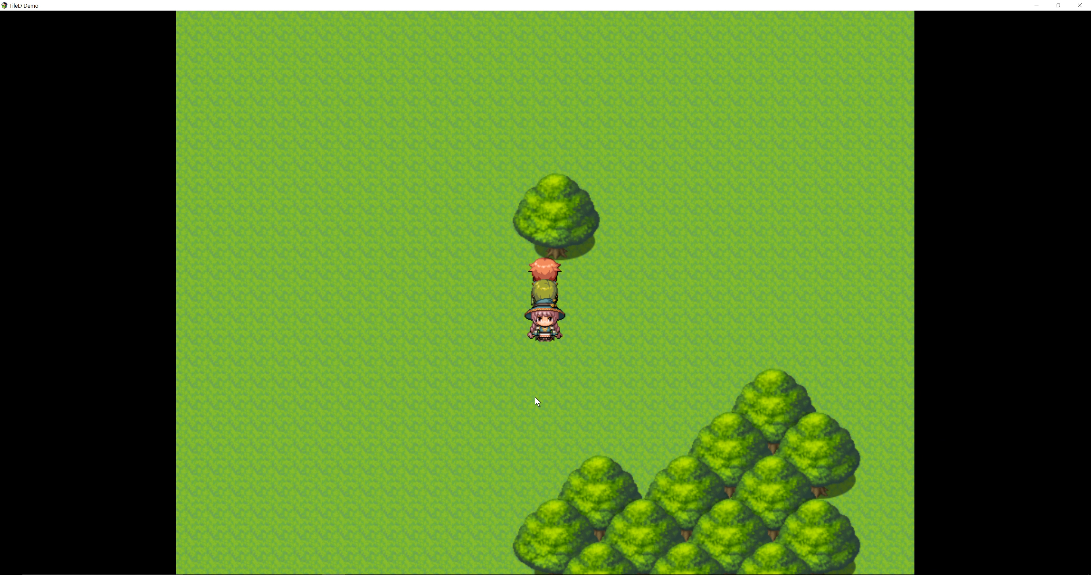
Step: Walk the party down to the tree cluster and along its upper edge past the topmost tree
key(Down)
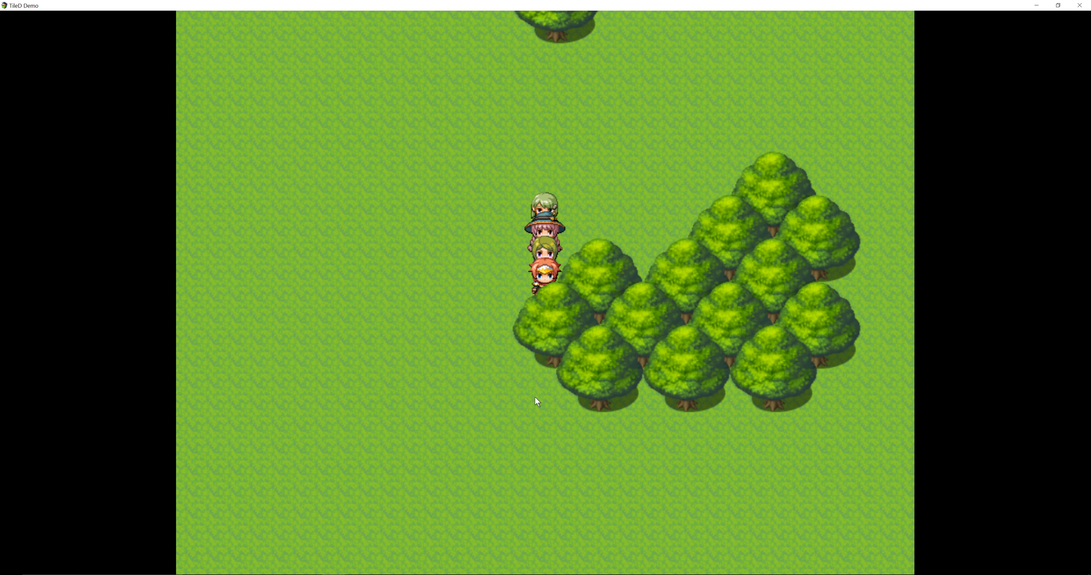
key(Right)
key(Up)
key(Right)
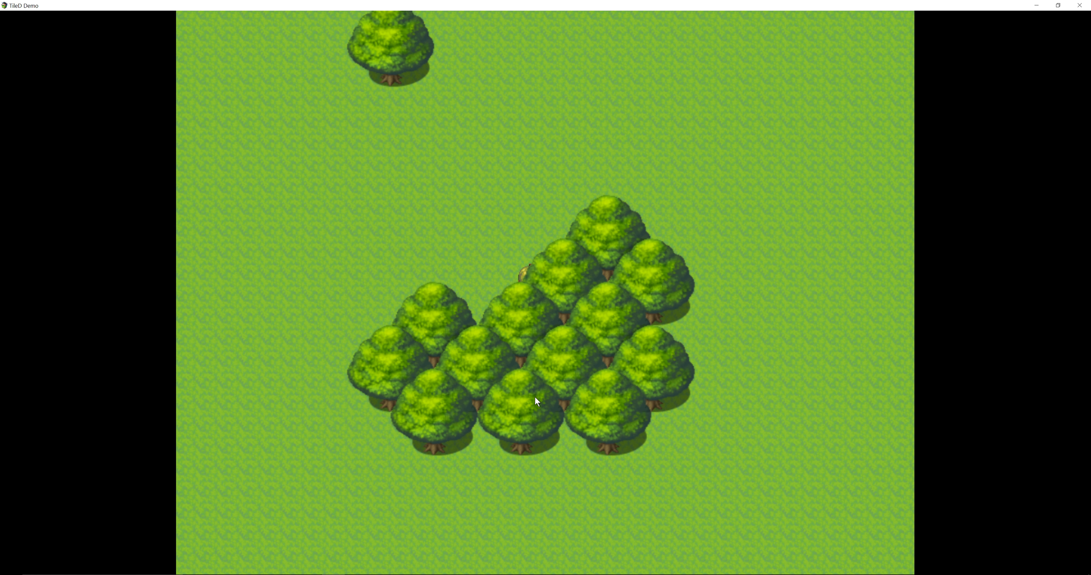
key(Right)
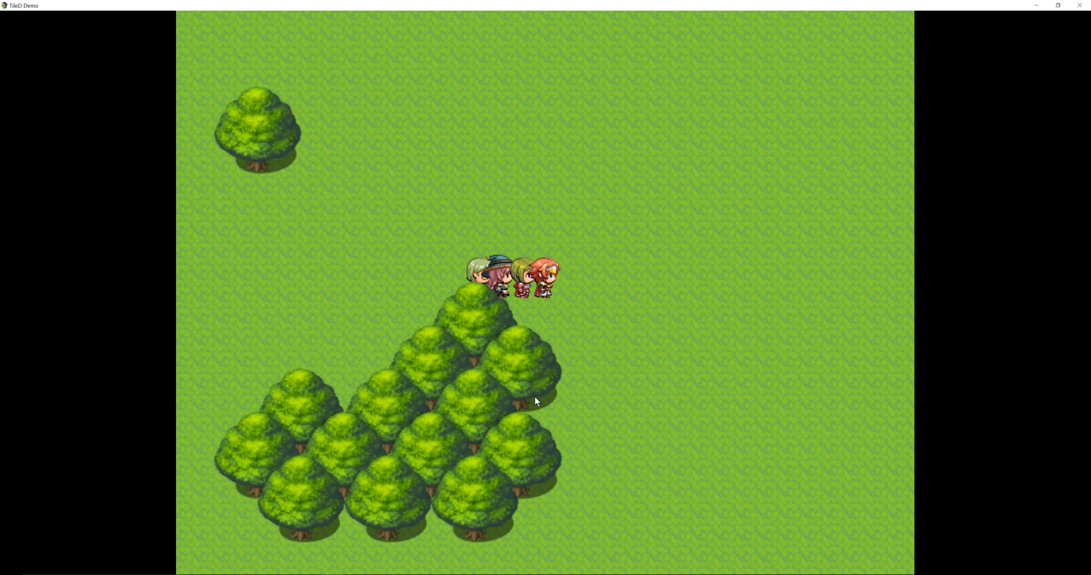
Step: Walk the party down the cluster's east side and west along the trunks of its bottom row
key(Down)
key(Left)
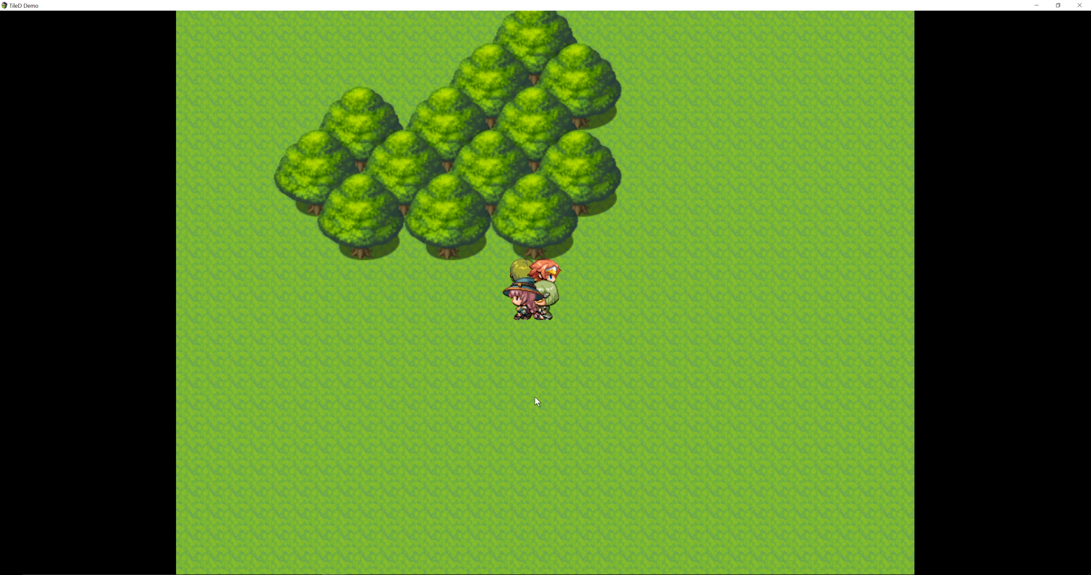
key(Down)
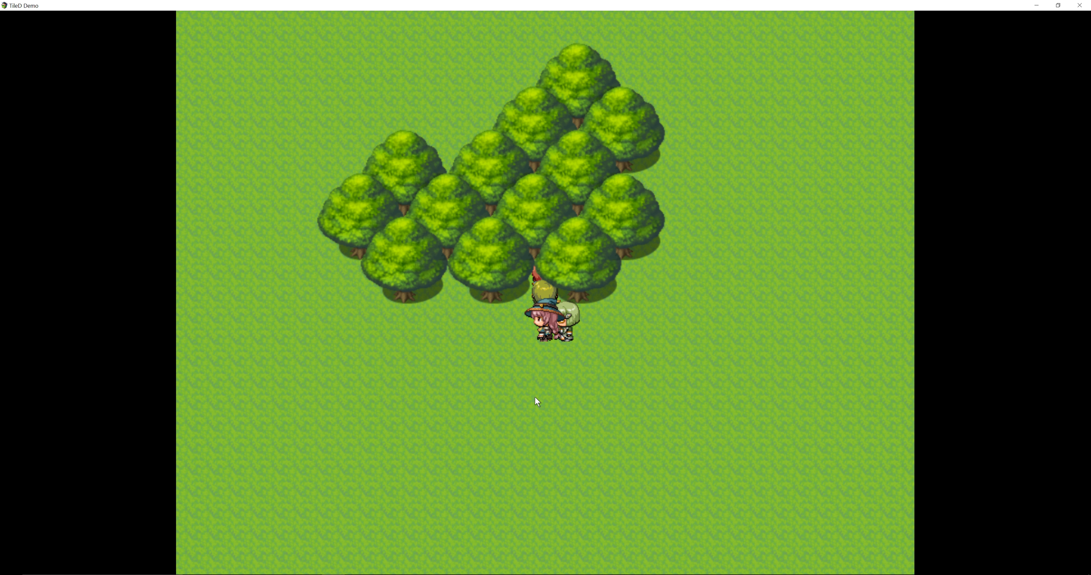
key(Left)
key(Up)
key(Left)
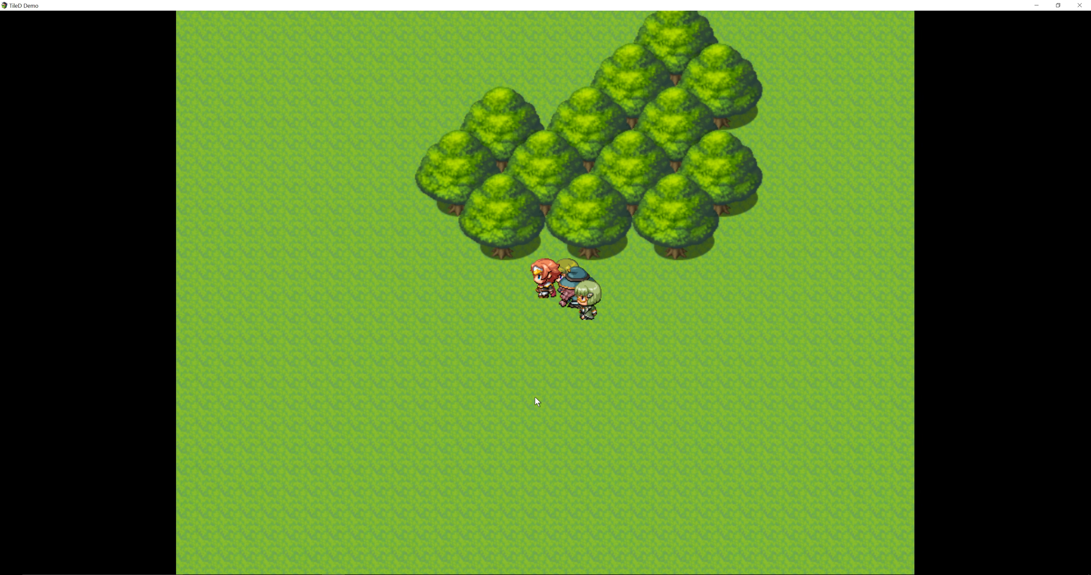
key(Left)
key(Left)
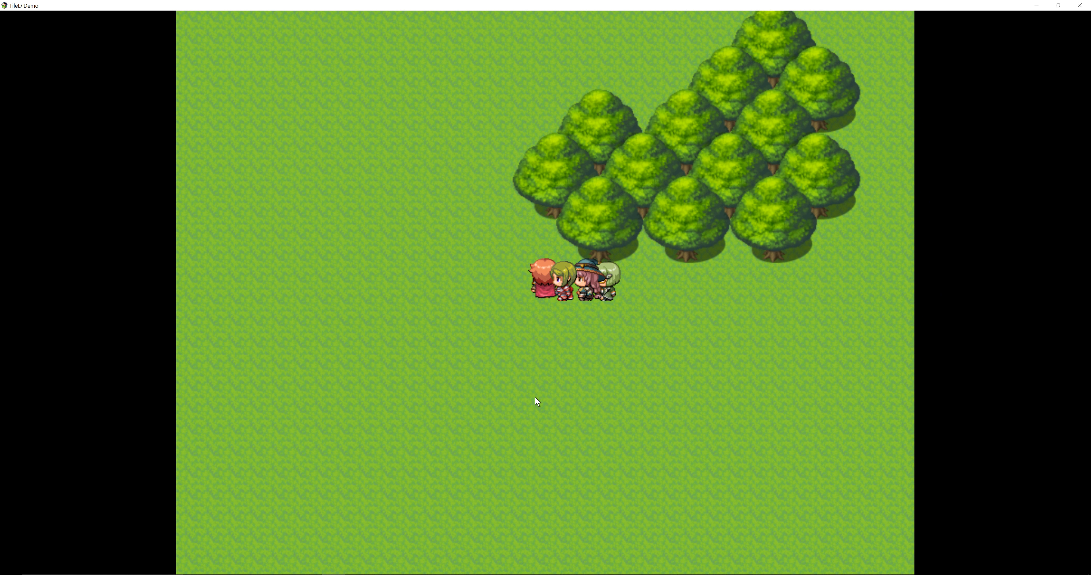
Step: Test the collisions around the trunks at the cluster's southwest corner by walking the party against them
key(Up)
key(Right)
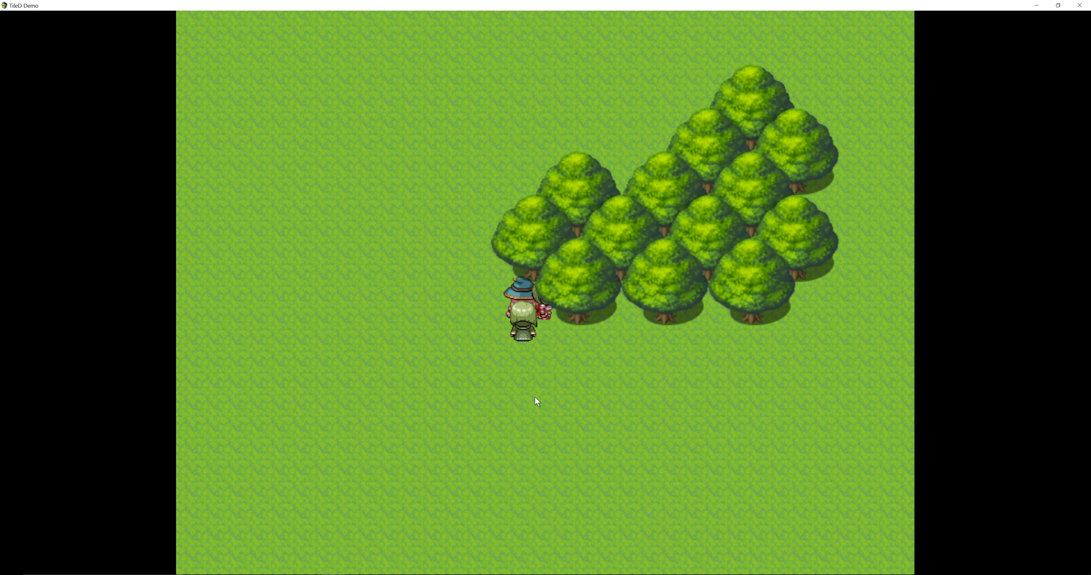
key(Right)
key(Down)
key(Up)
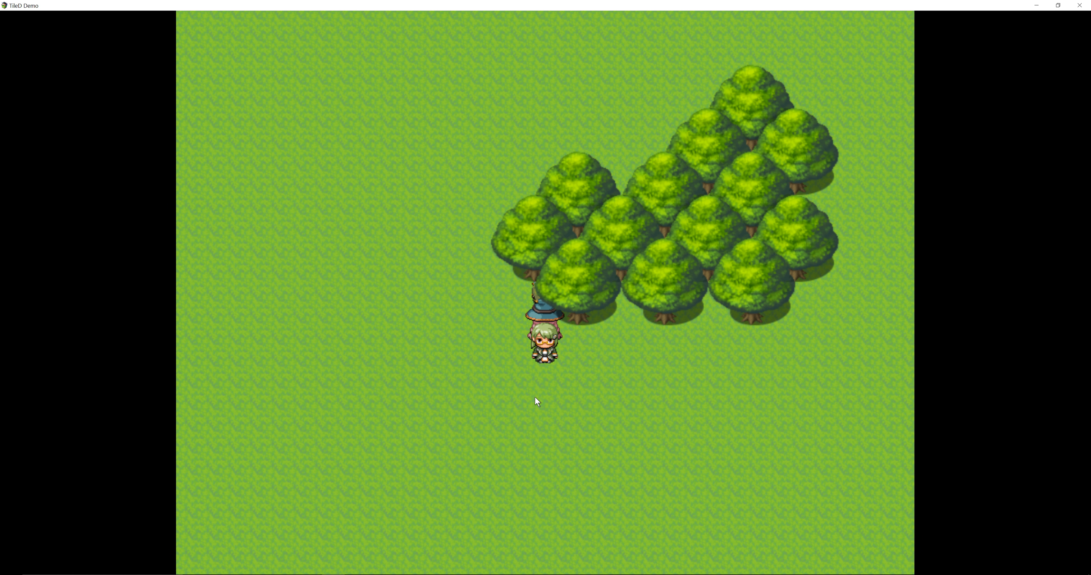
key(Down)
key(Up)
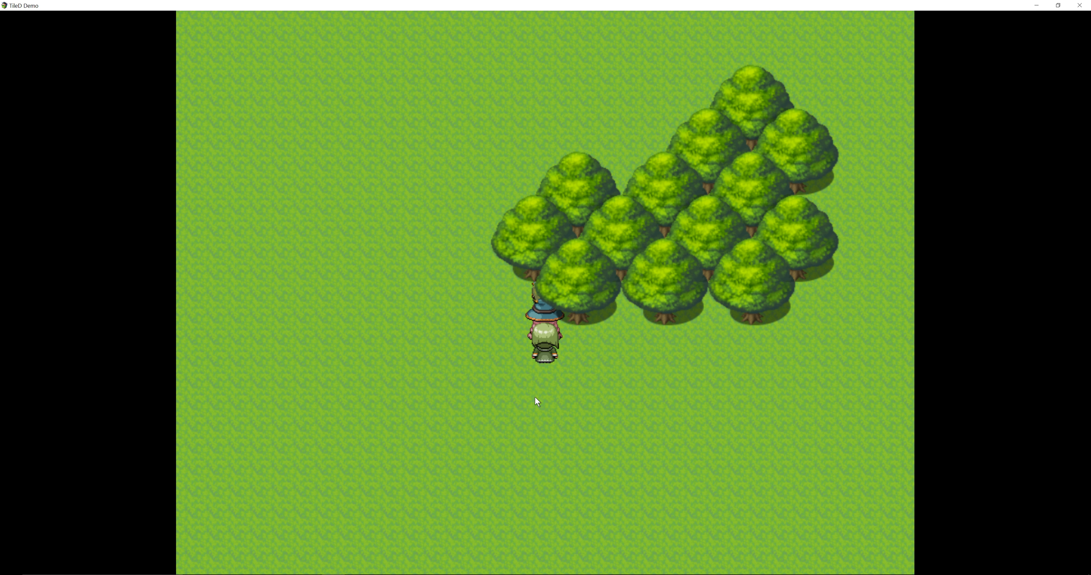
key(Down)
key(Left)
key(Up)
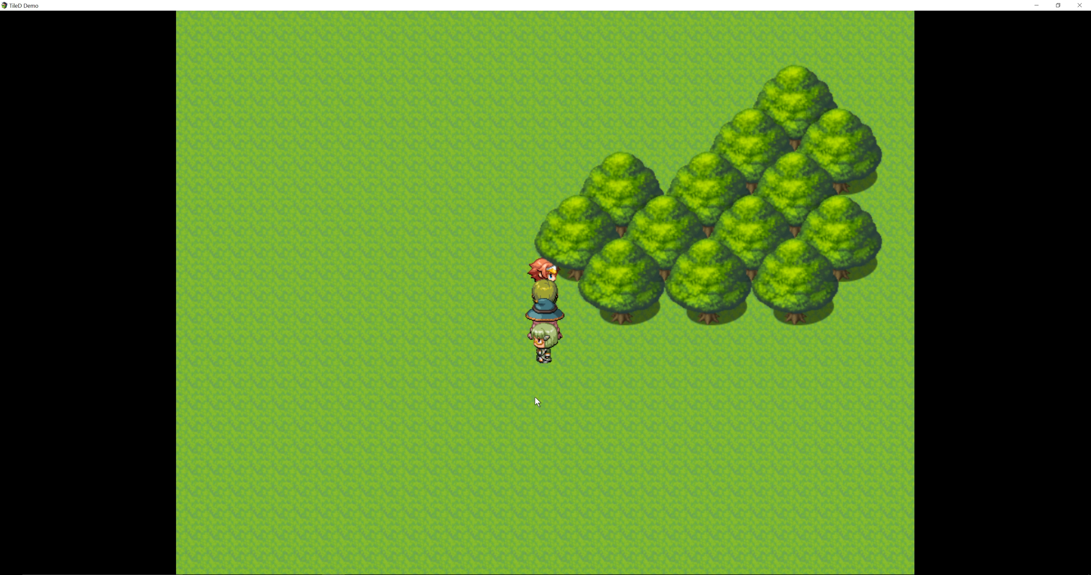
Step: Lead the party into the cluster from its southwest corner and east behind the bottom row of trees
key(Down)
key(Right)
key(Left)
key(Up)
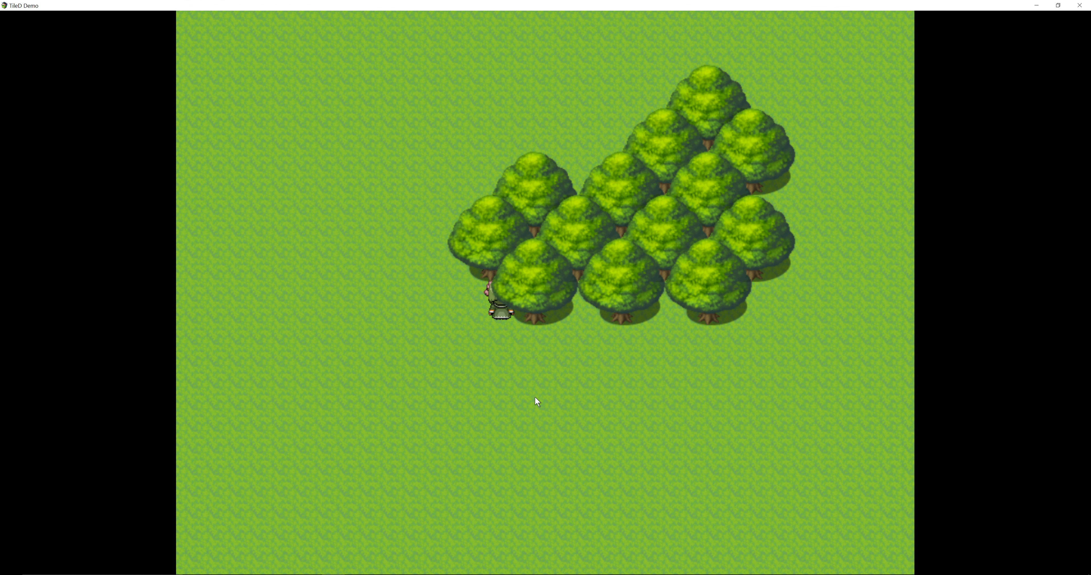
key(Right)
key(Left)
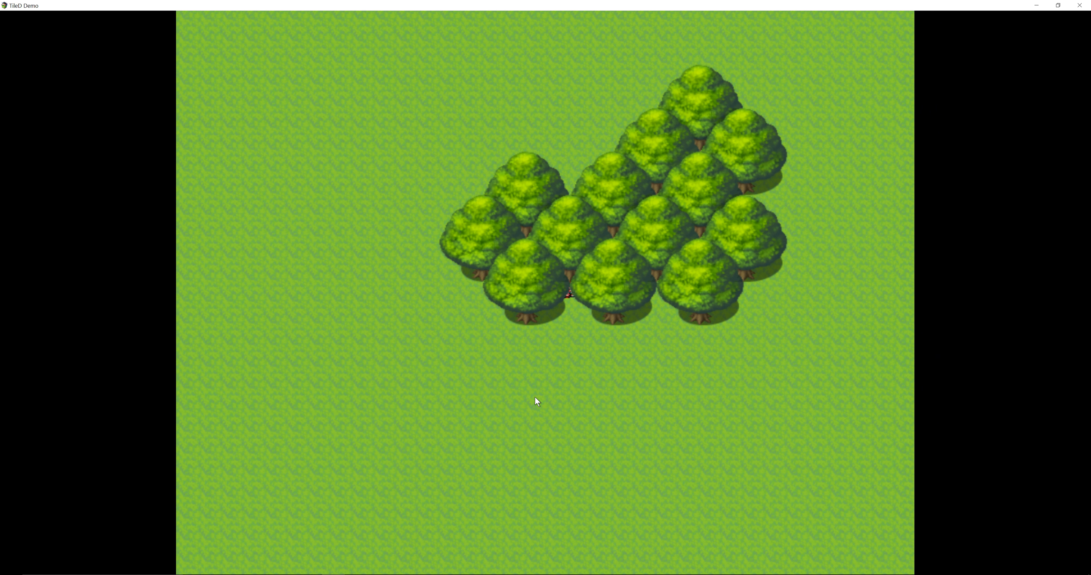
key(Right)
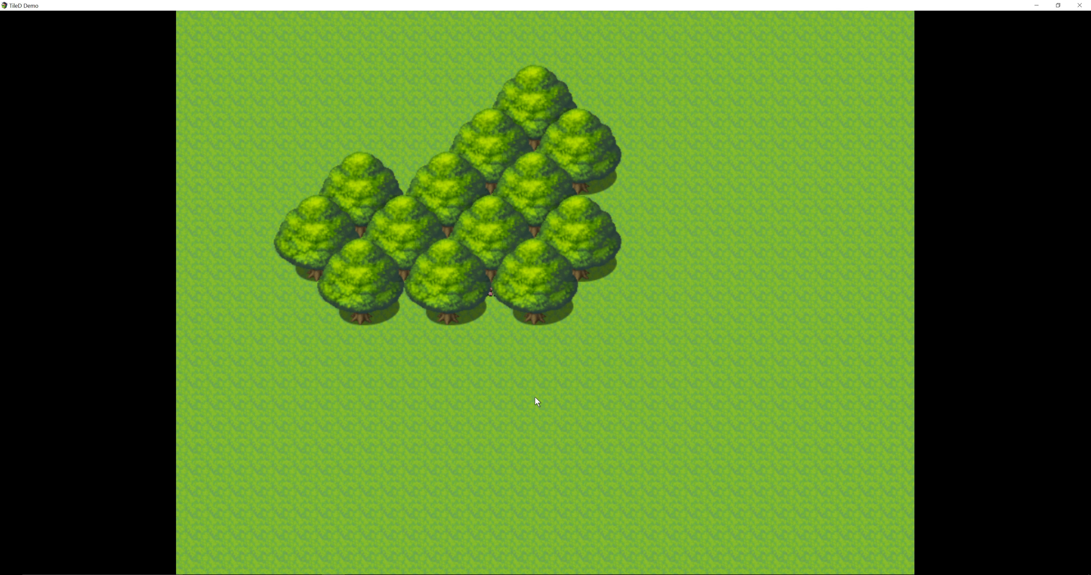
Step: Move the party back and forth between the inner rows of the cluster to test walking behind the treetops
key(Up)
key(Left)
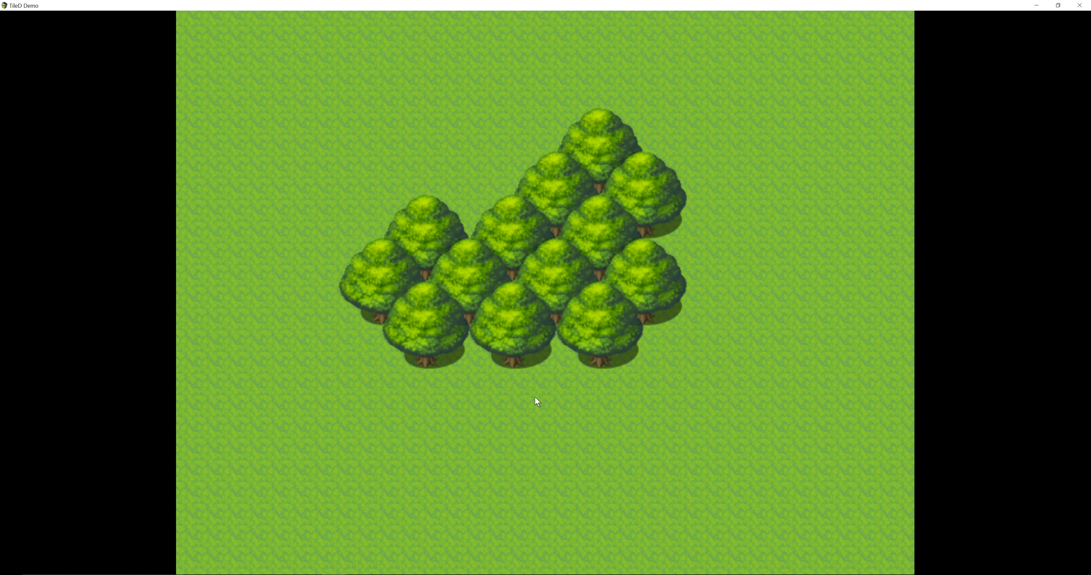
key(Up)
key(Right)
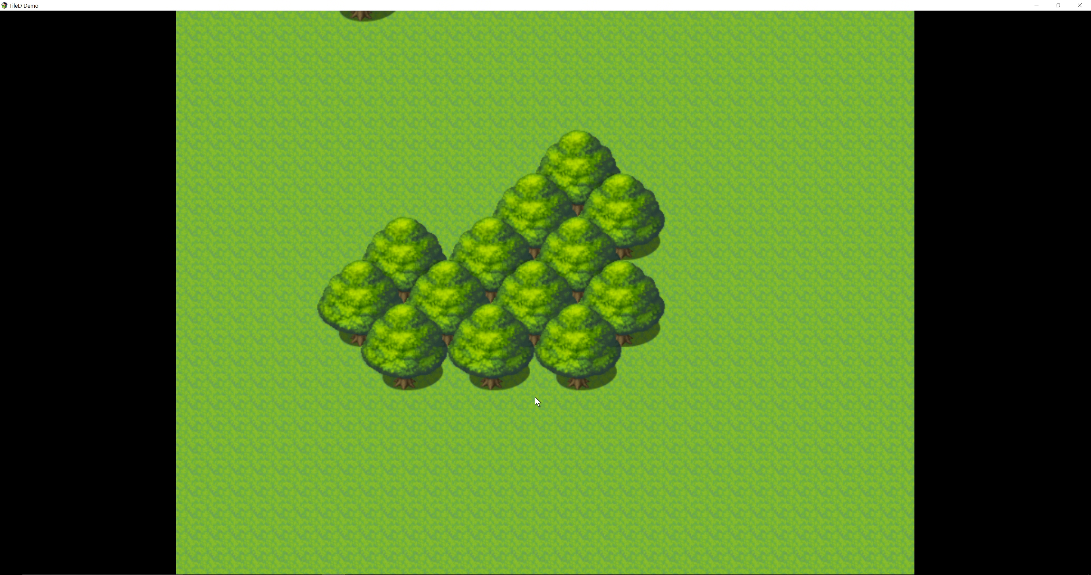
key(Down)
key(Up)
key(Down)
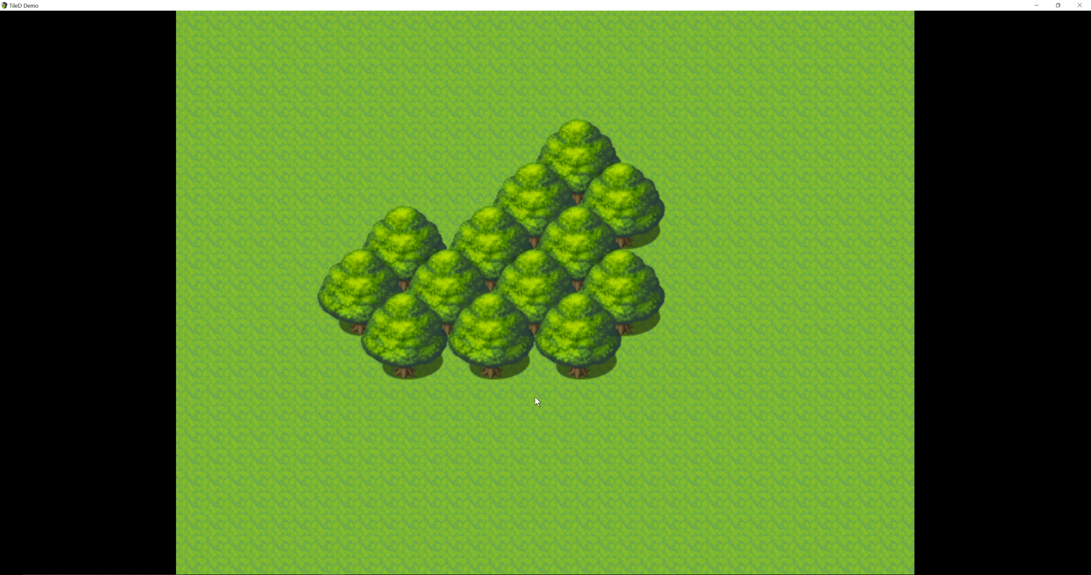
key(Left)
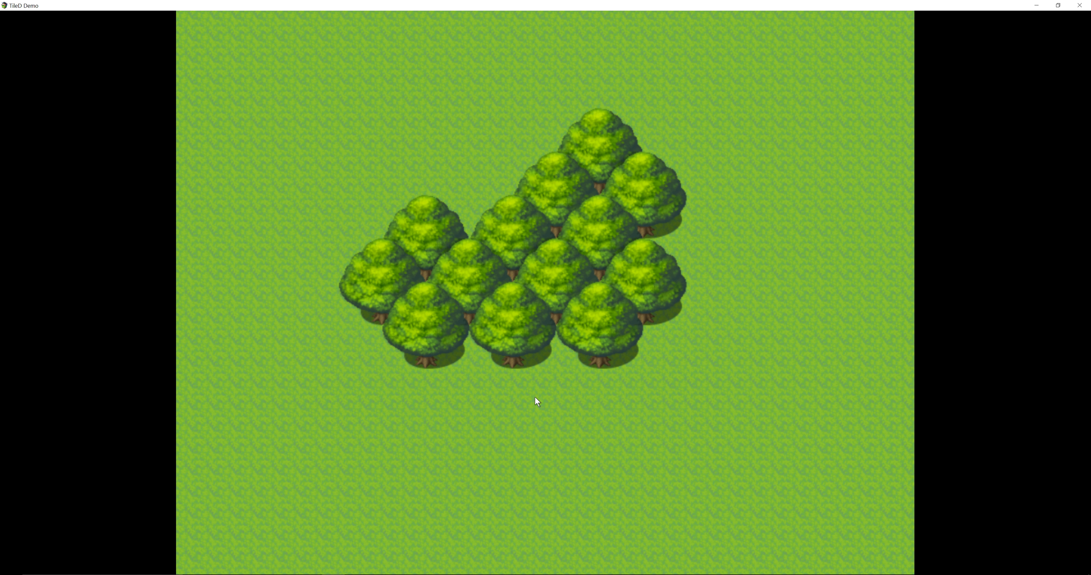
key(Right)
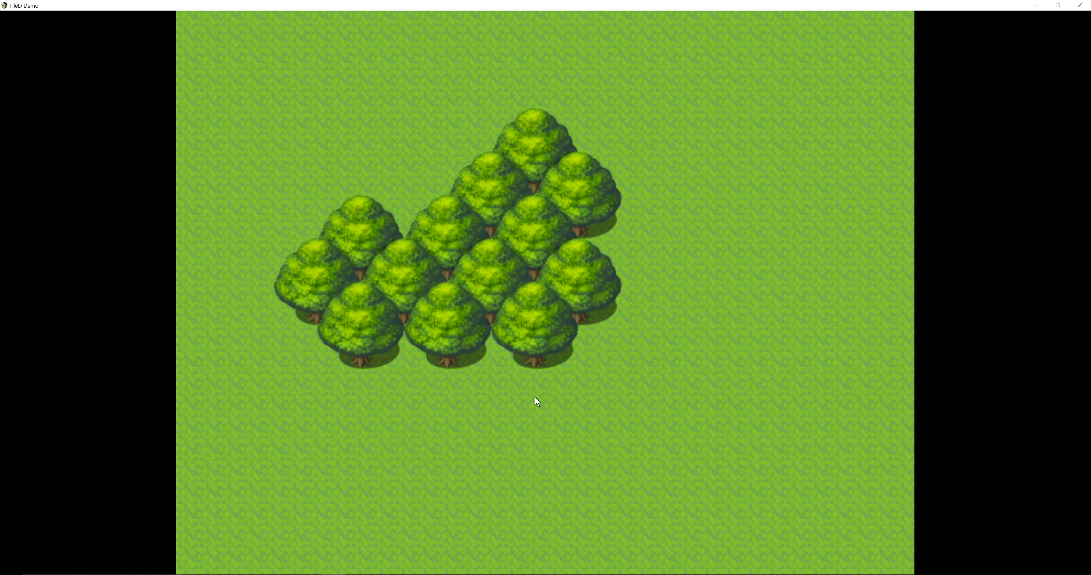
key(Left)
key(Left)
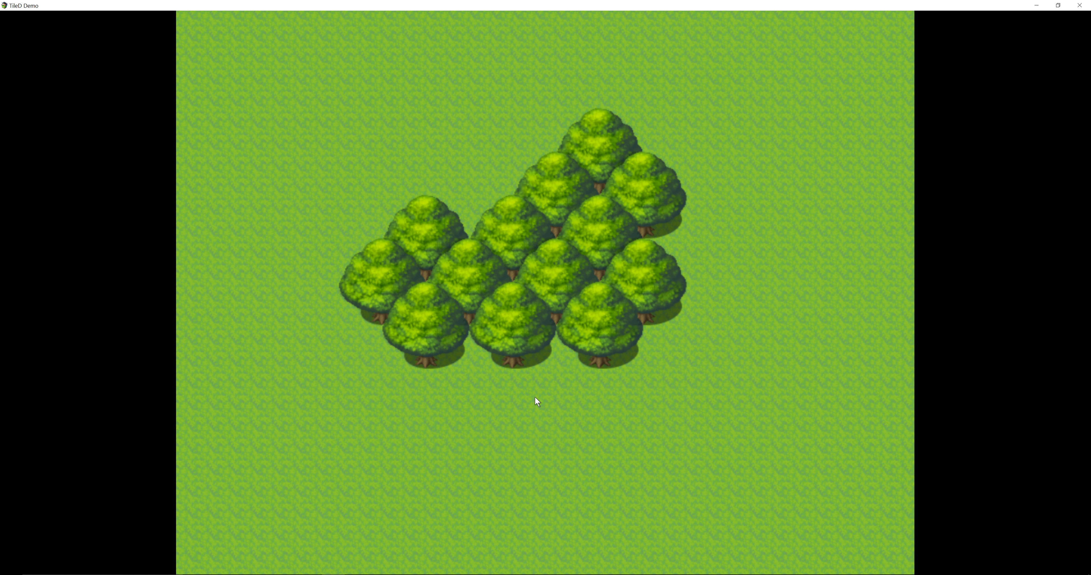
key(Right)
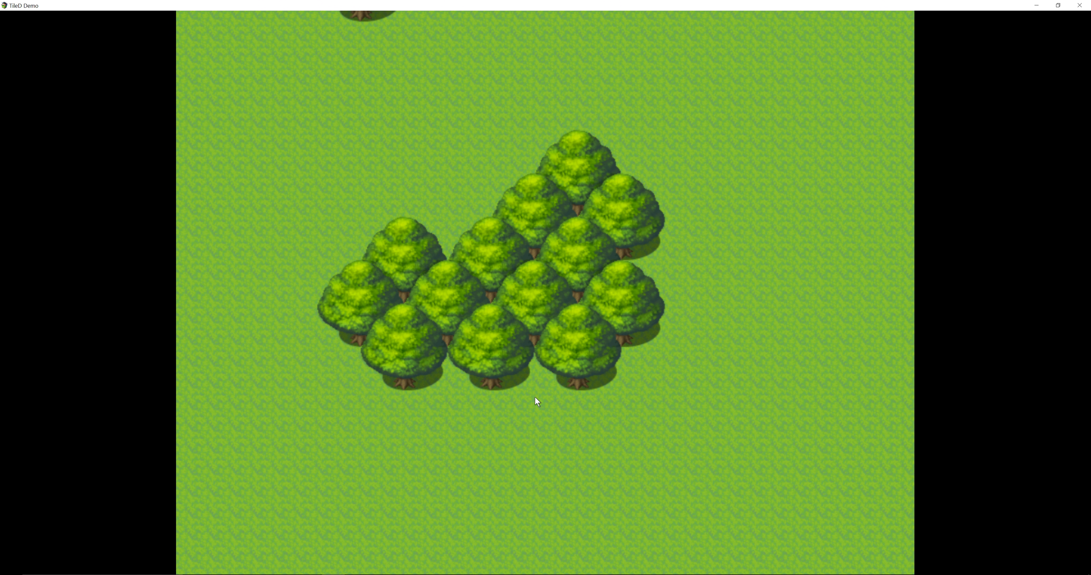
Step: Lead the party out of the cluster's east side and up into the gap between the two easternmost bottom-row trees
key(Right)
key(Down)
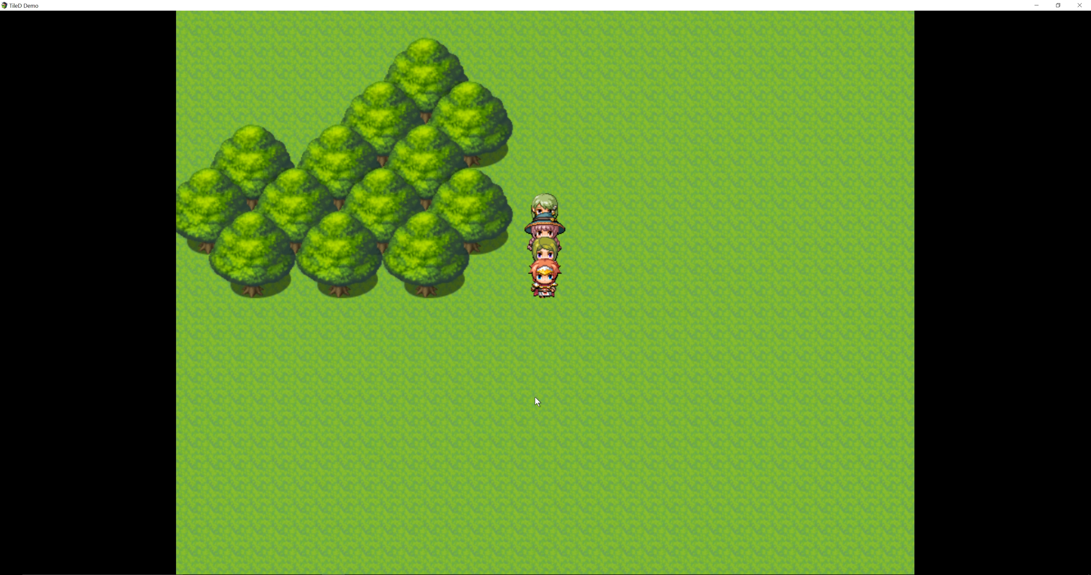
key(Left)
key(Up)
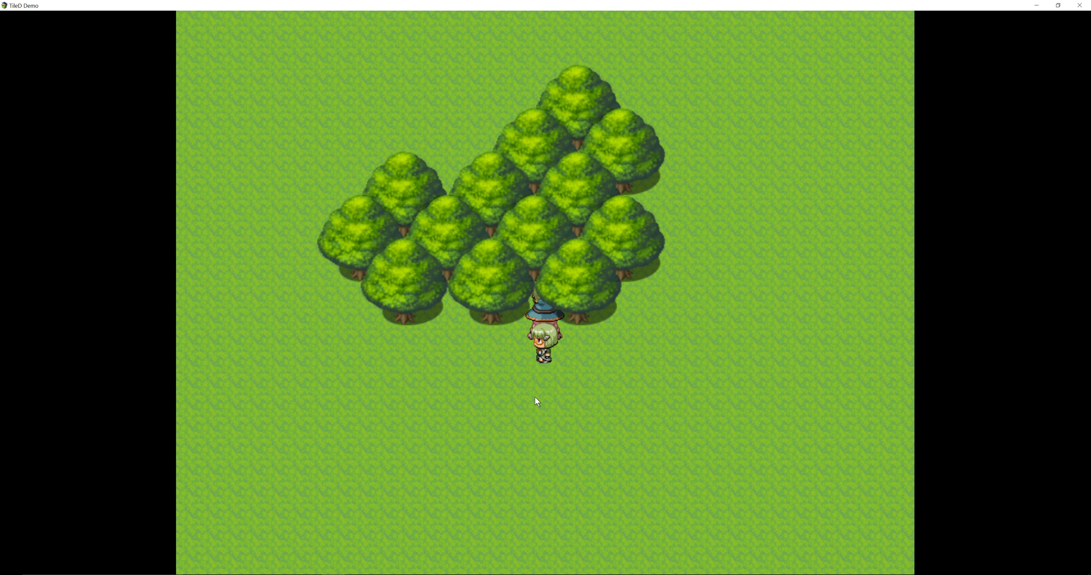
Step: Walk the party repeatedly in and out of the gap between the two bottom-row trees
key(Down)
key(Up)
key(Down)
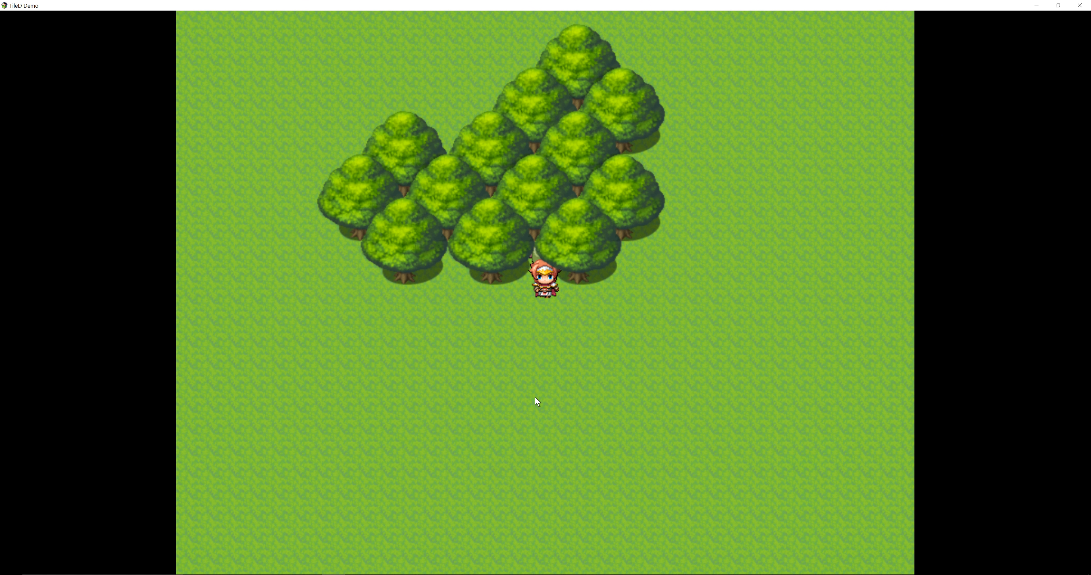
key(Up)
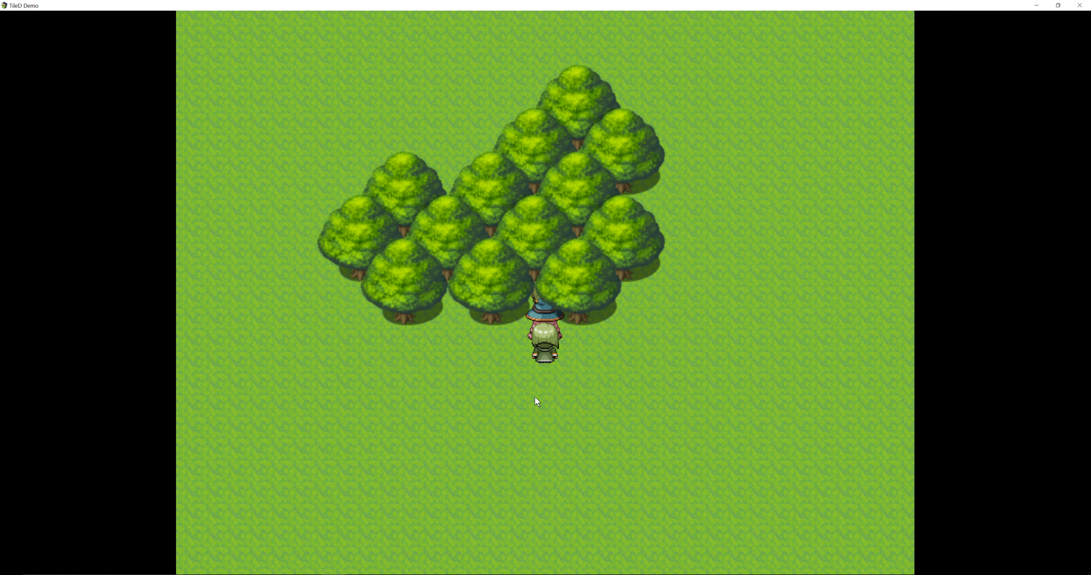
key(Down)
key(Down)
key(Up)
key(Down)
Step: Walk the party around the cluster's west side and north to the open grass above it
key(Left)
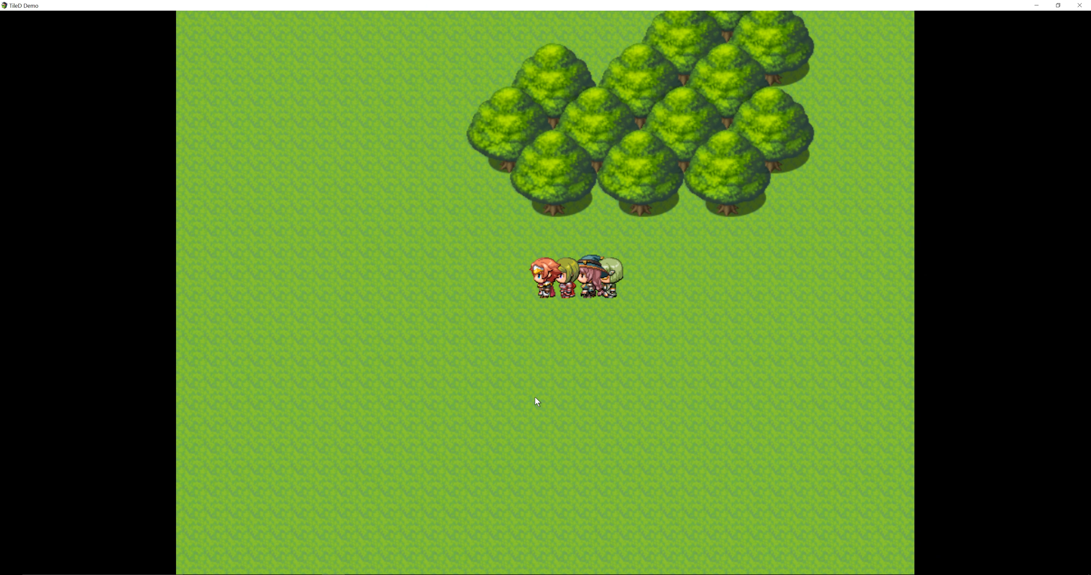
key(Up)
key(Left)
key(Up)
key(Left)
key(Up)
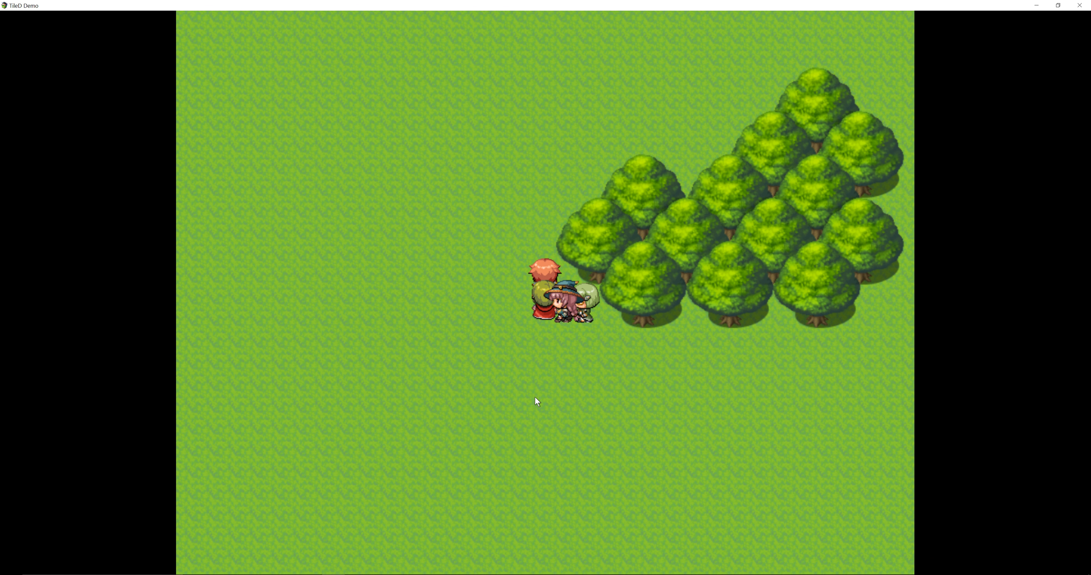
key(Up)
key(Right)
key(Up)
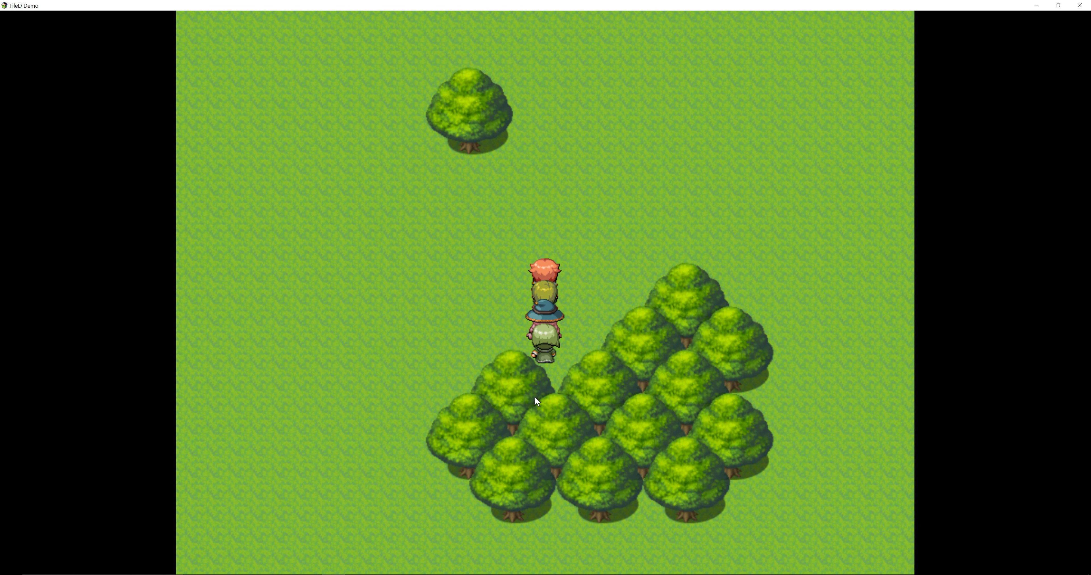
Step: Walk the party past the lone tree and behind the cluster's topmost tree, and end the playtest
key(Up)
key(Left)
key(Down)
key(Right)
key(Down)
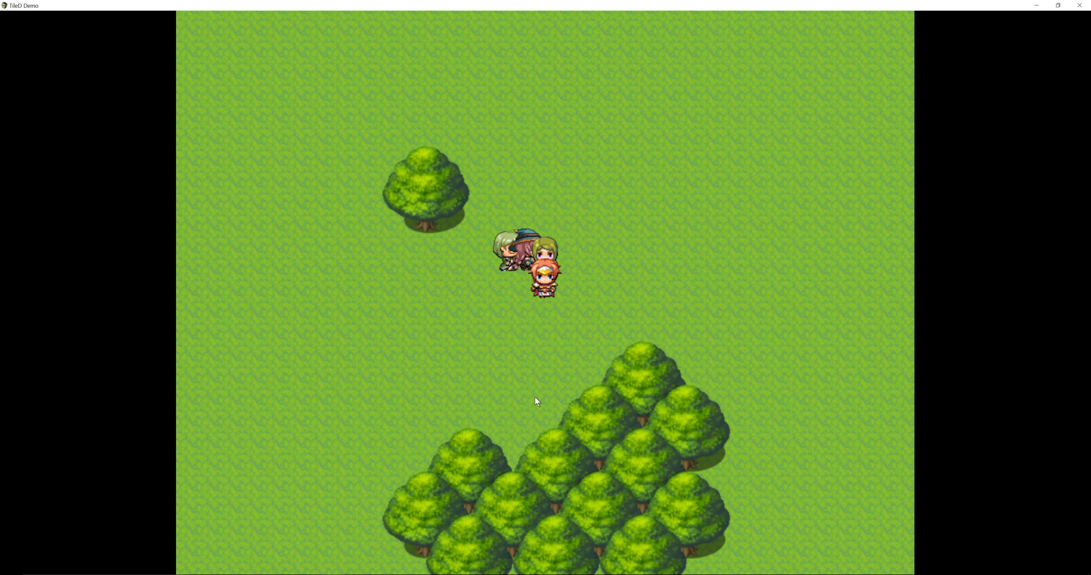
key(Right)
key(Down)
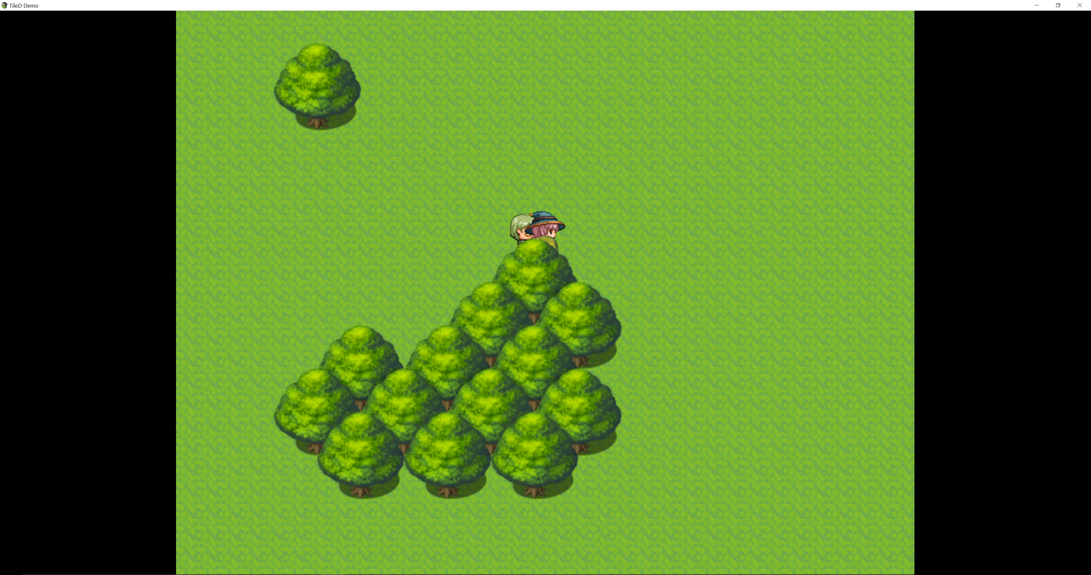
click(1077, 5)
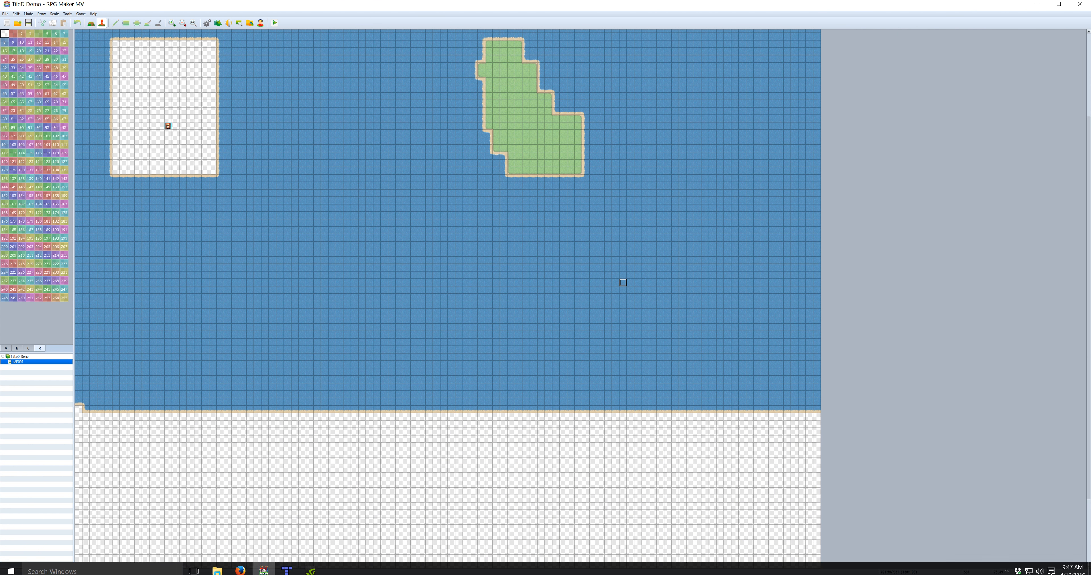
Step: Switch to Firefox, review the TileD Plugin forum post from its How to Use instructions up to its title, and return to RPG Maker MV
click(242, 567)
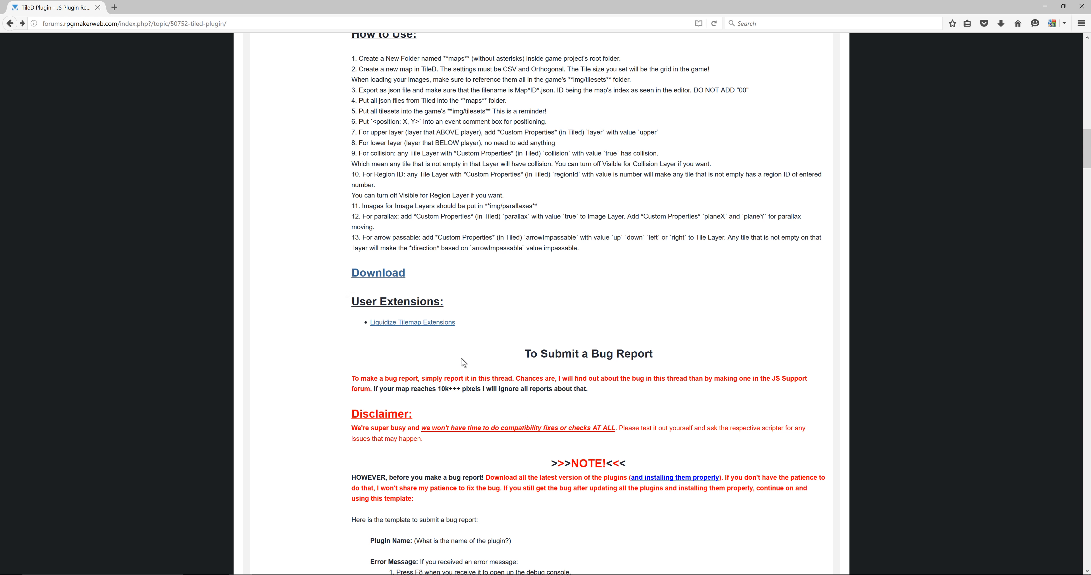
scroll(461, 362, up, 2)
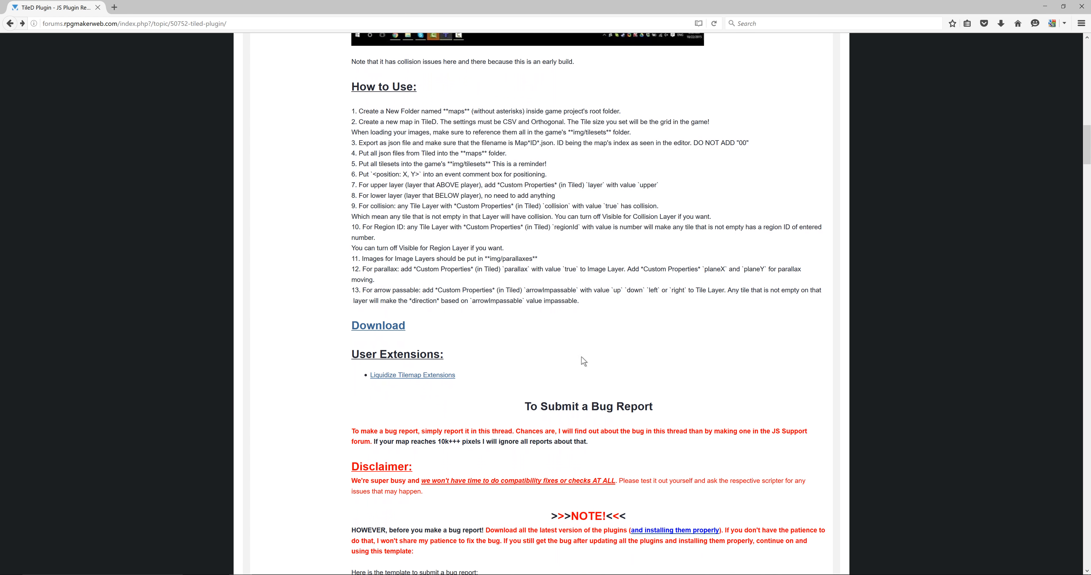
scroll(827, 116, up, 8)
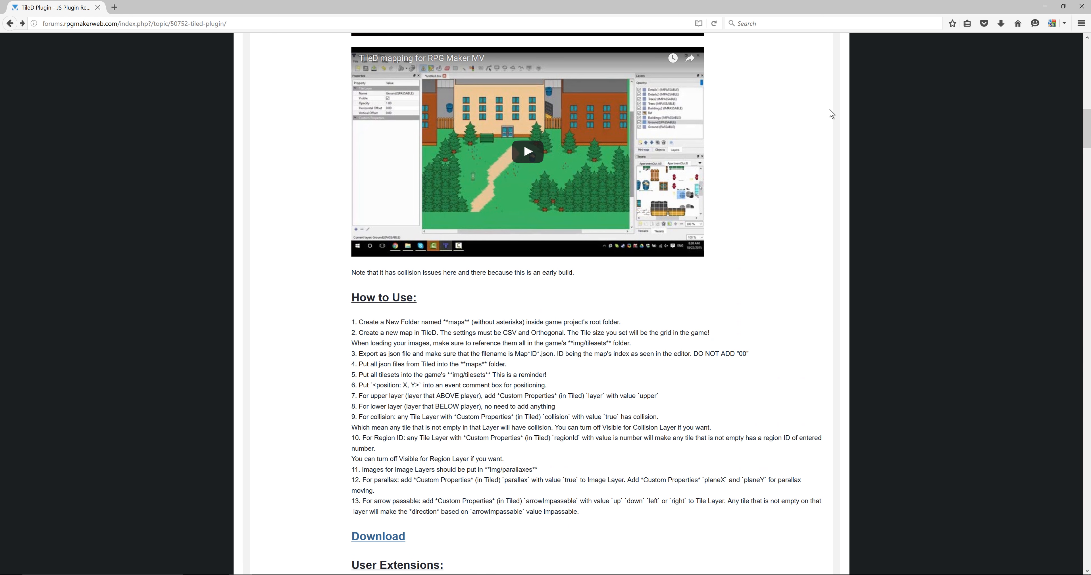
scroll(831, 115, up, 20)
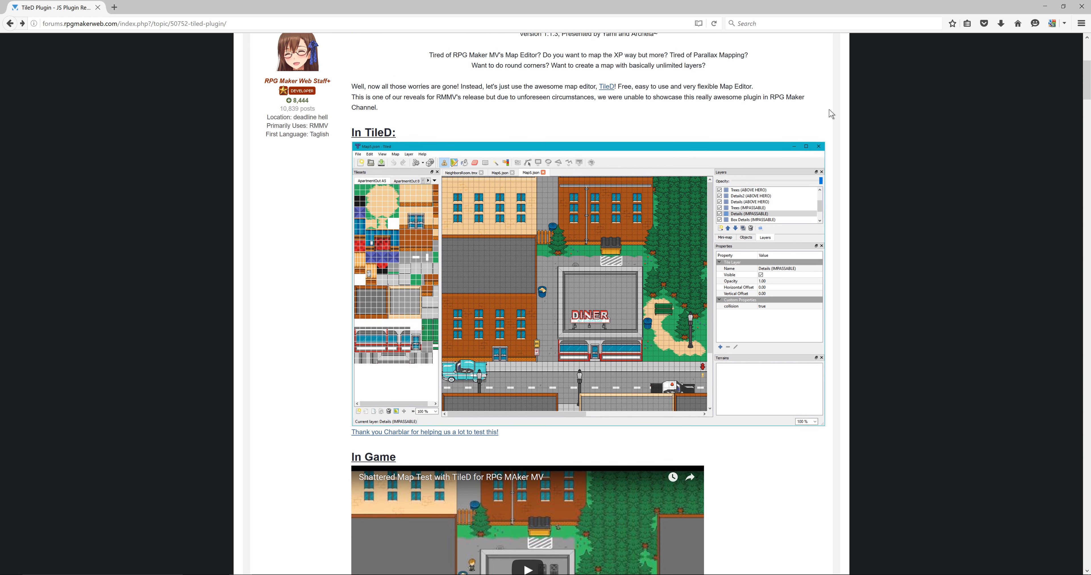
scroll(831, 115, up, 10)
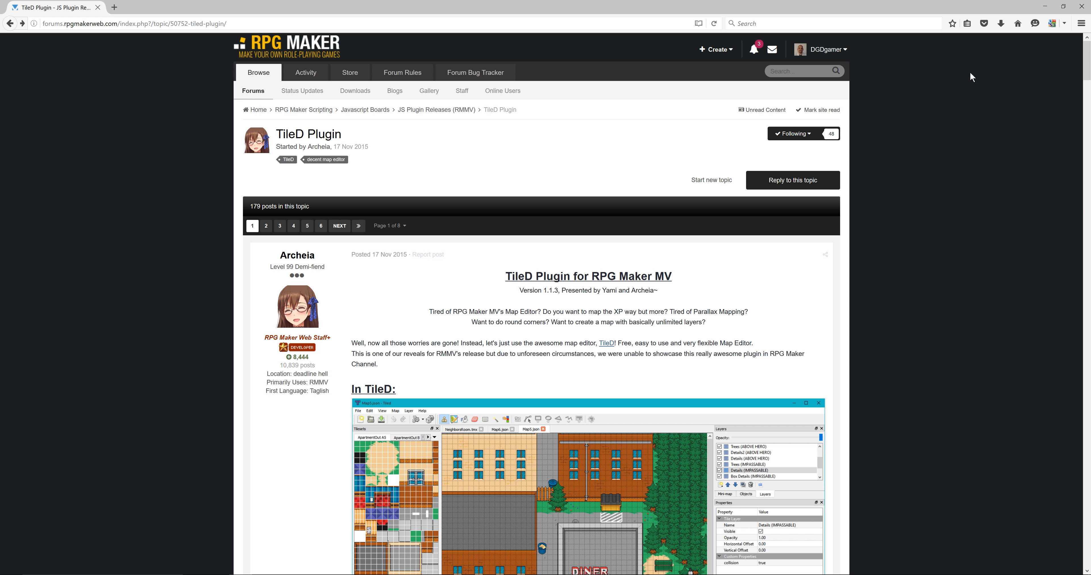
click(1045, 6)
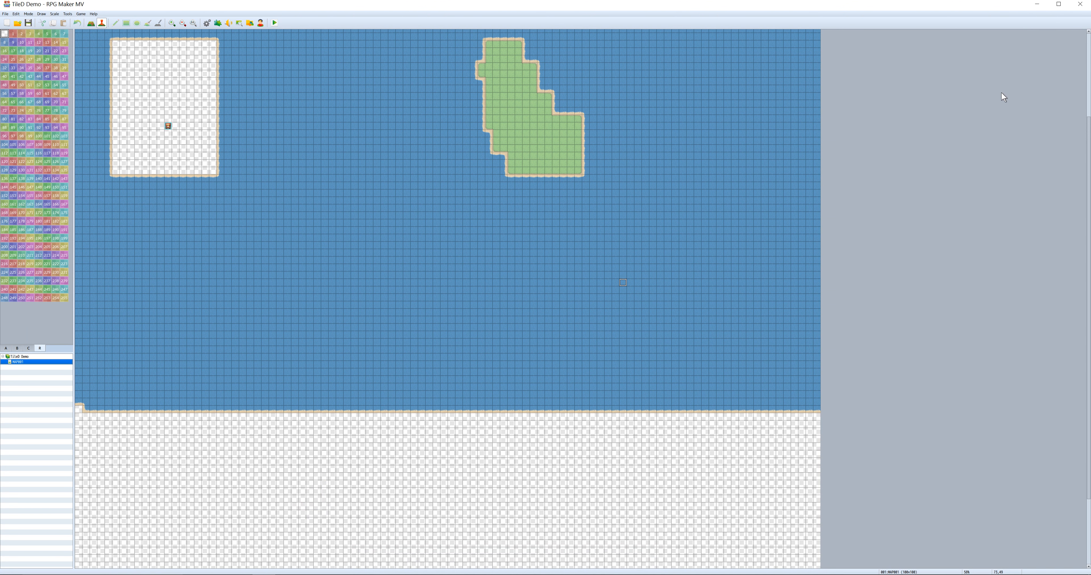